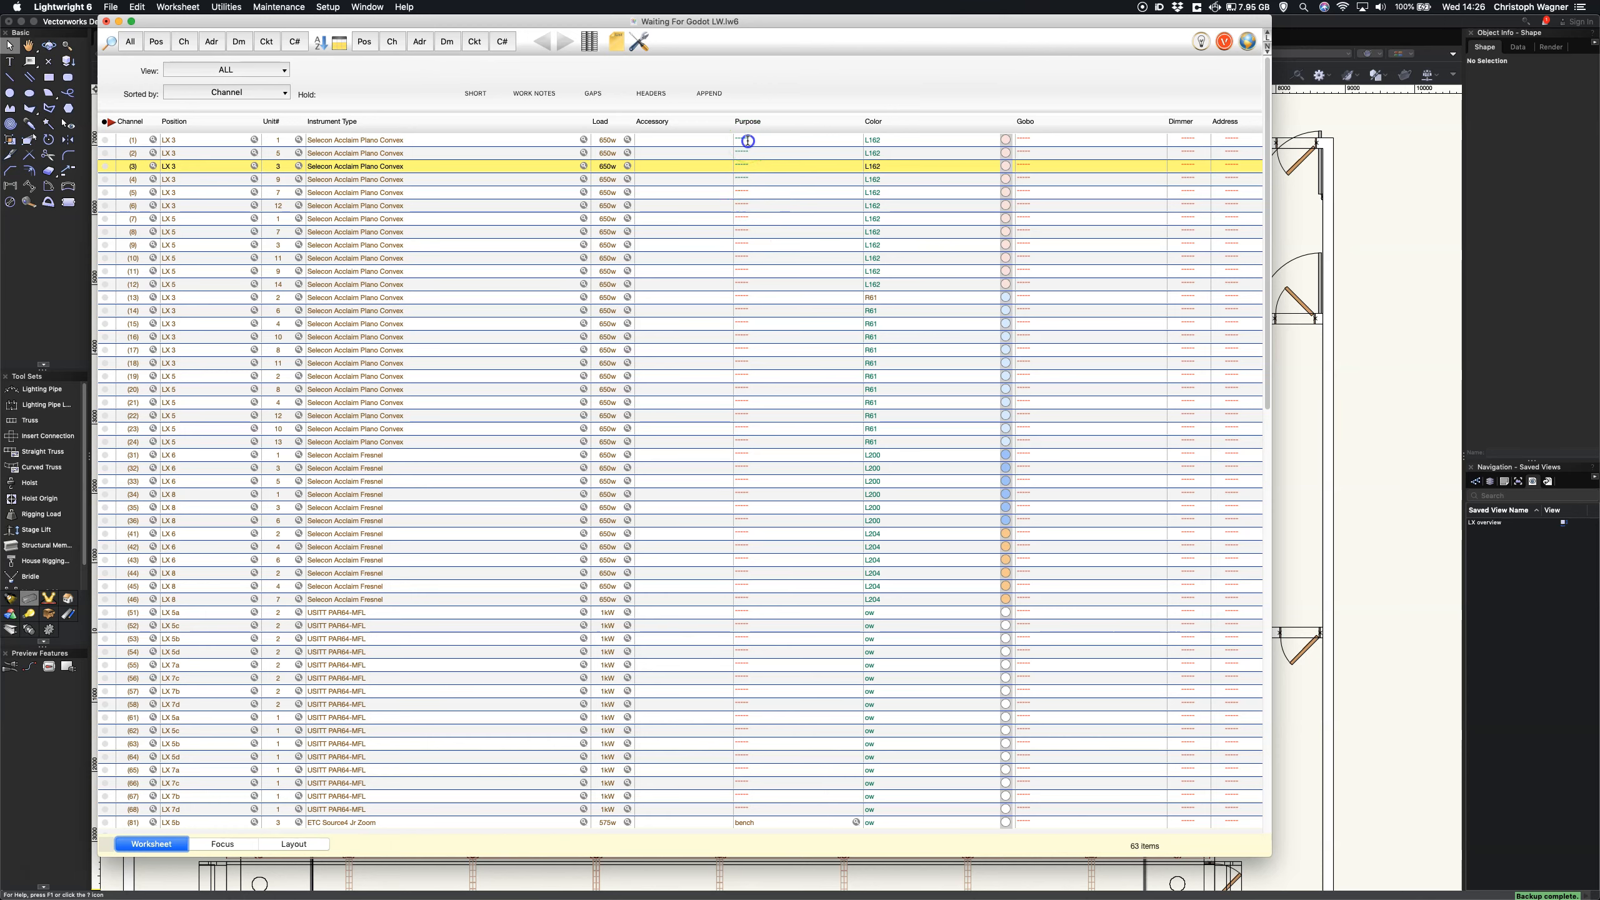
- Set the Purpose of channels 1 and 2 to GEN DSR and of channels 3 and 4 to GEN DSC
click(747, 141)
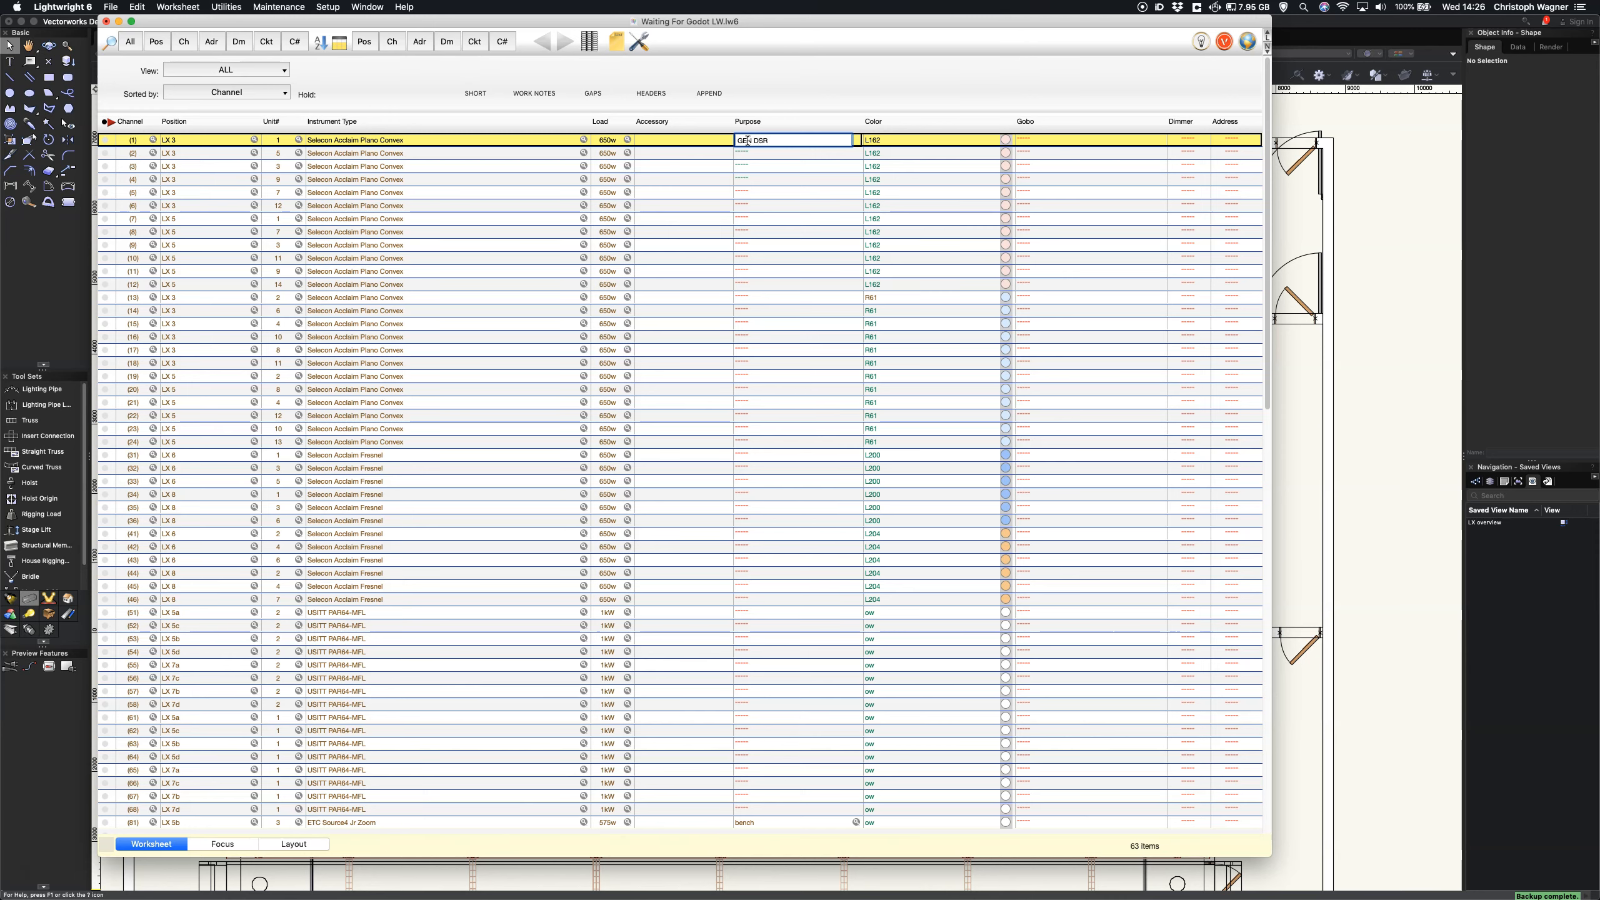
key(Return)
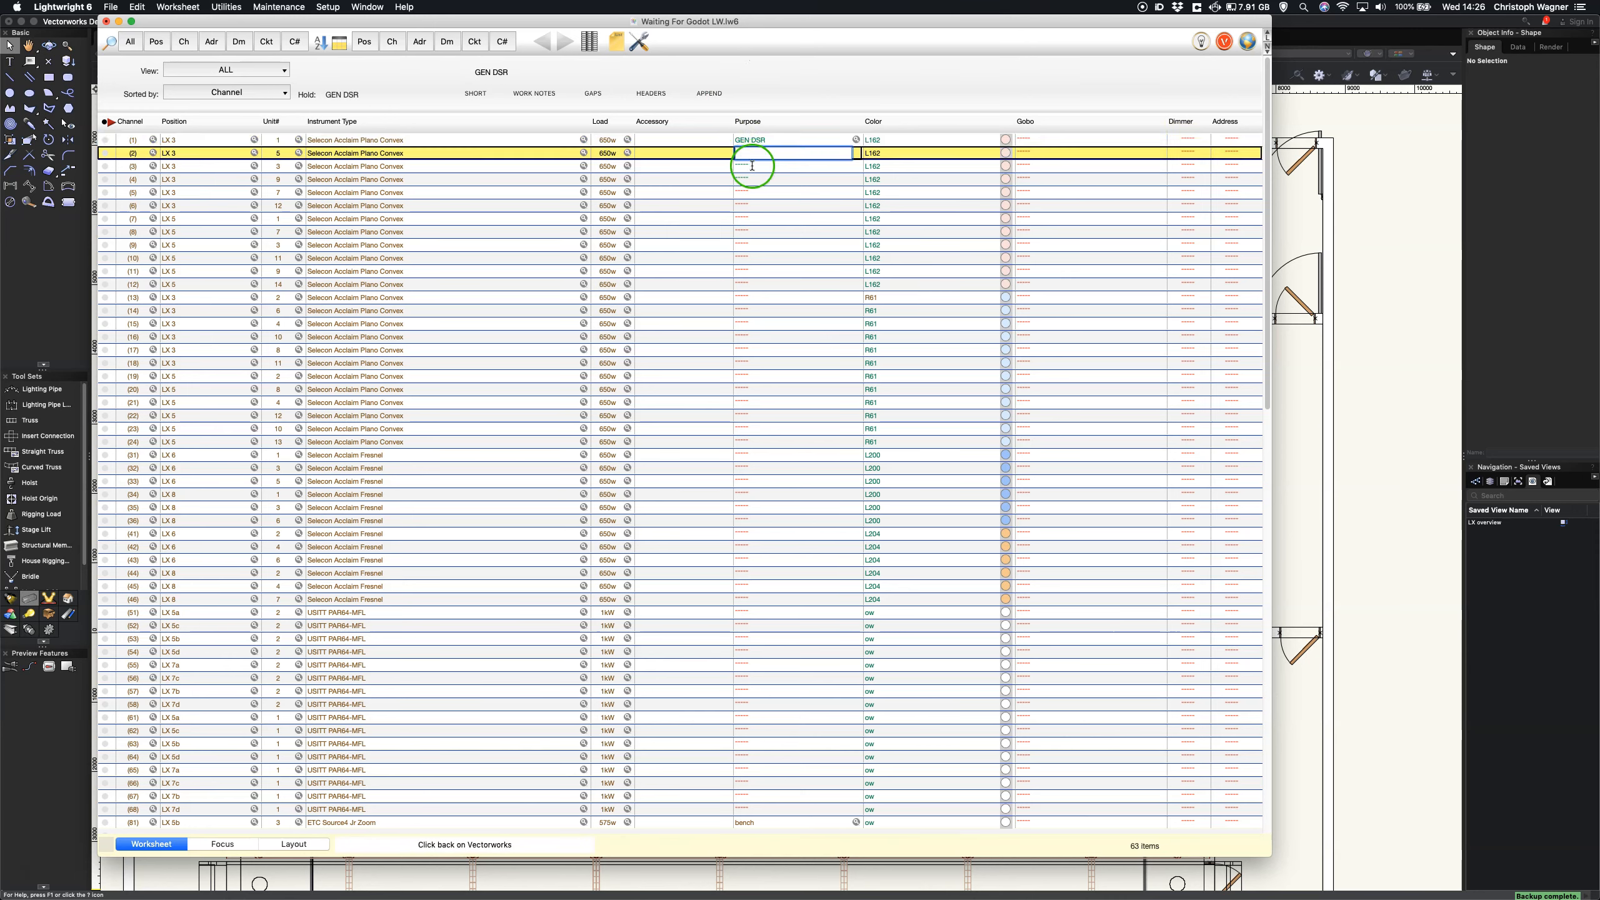
click(749, 167)
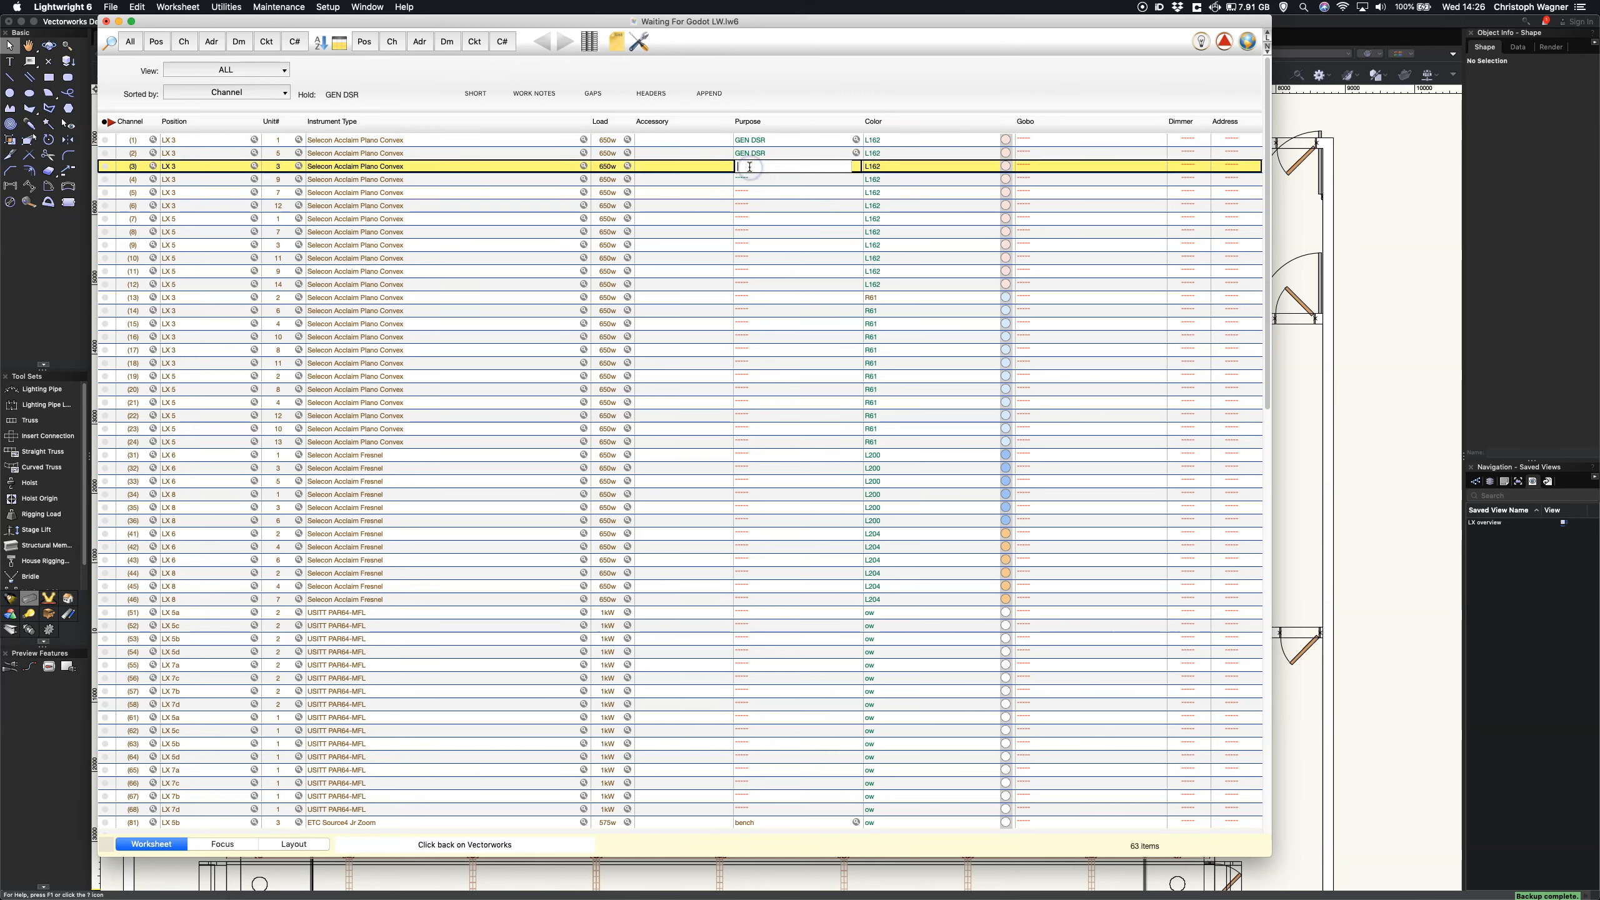
text(GEN DSC)
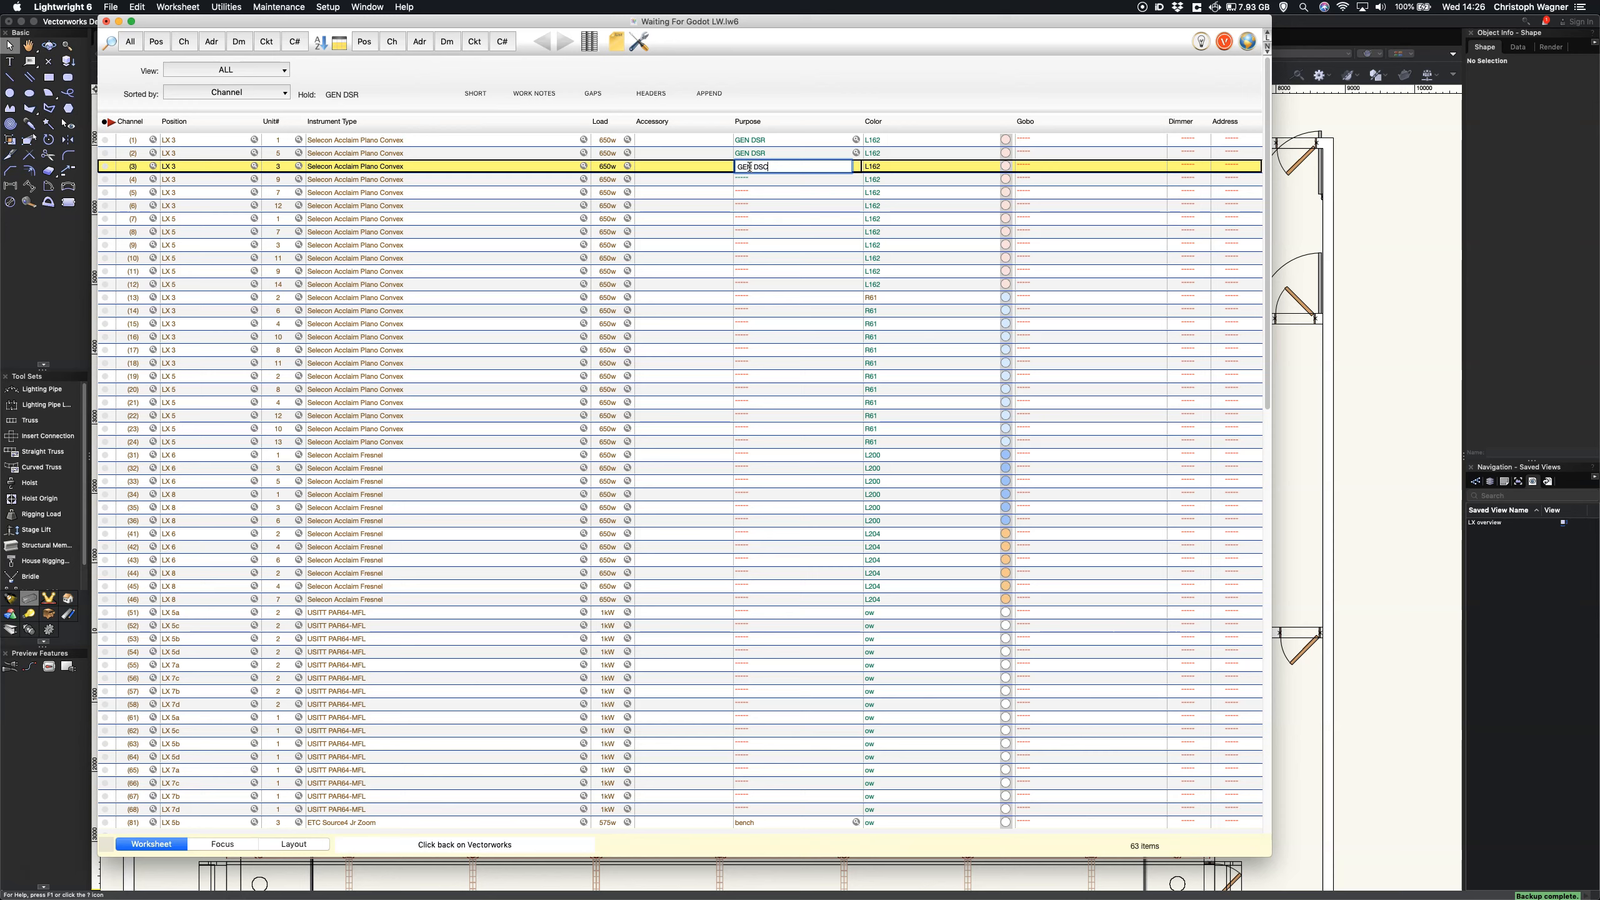
click(749, 167)
alt+click(749, 182)
- Set the Purpose of channel 5 to GEN DSL and repeat the same value for channel 6
click(751, 194)
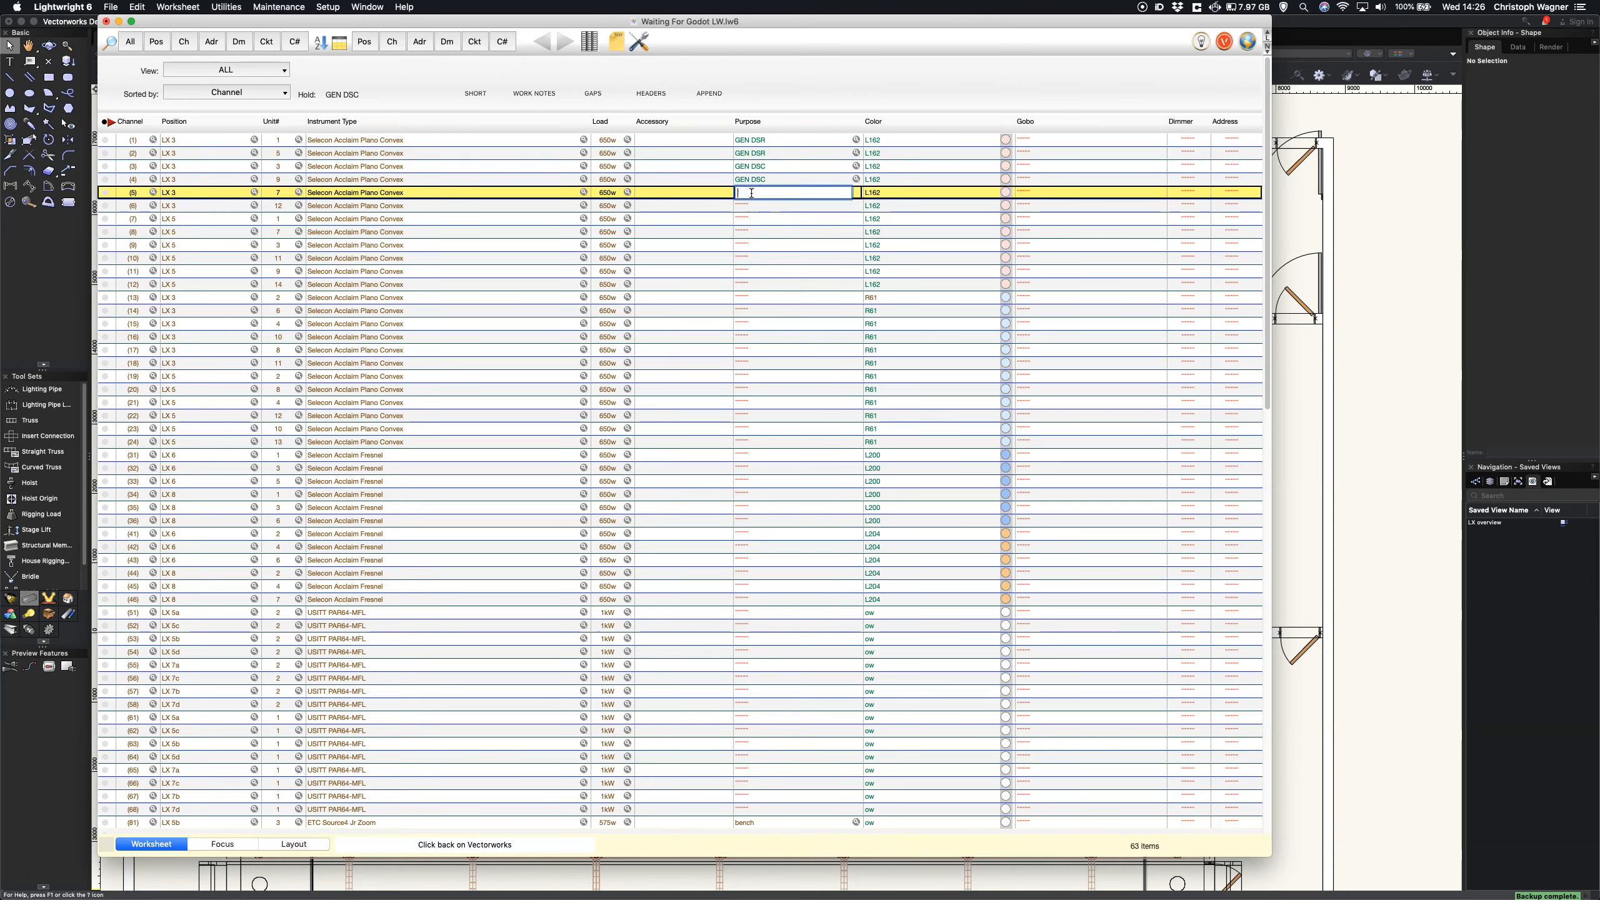
text(GEN DSL)
key(Return)
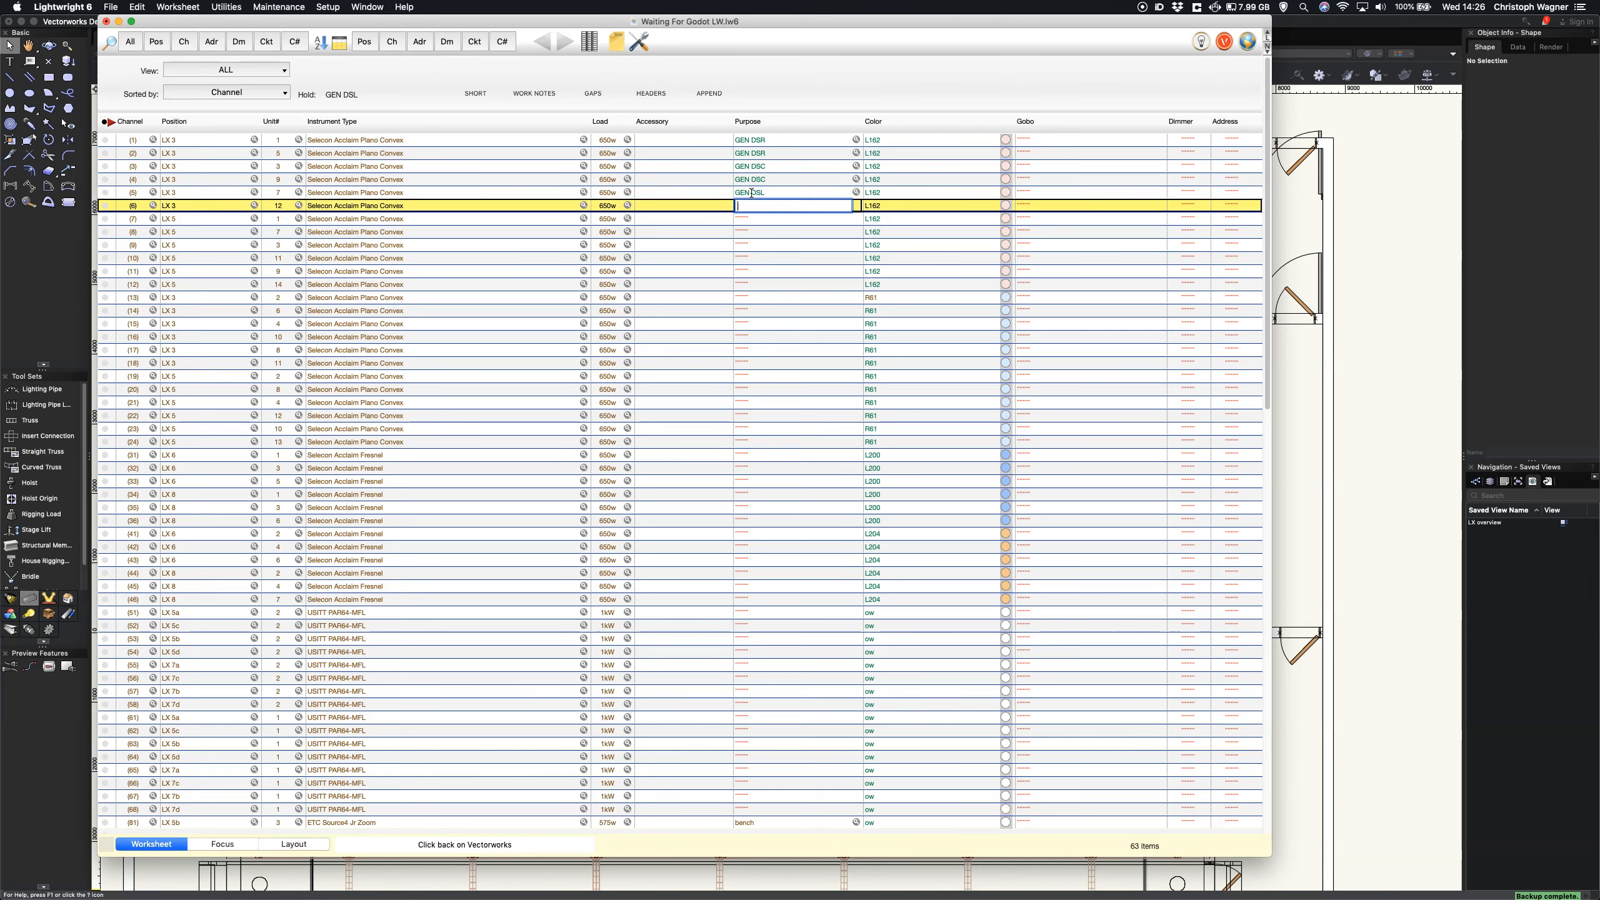
alt+click(755, 191)
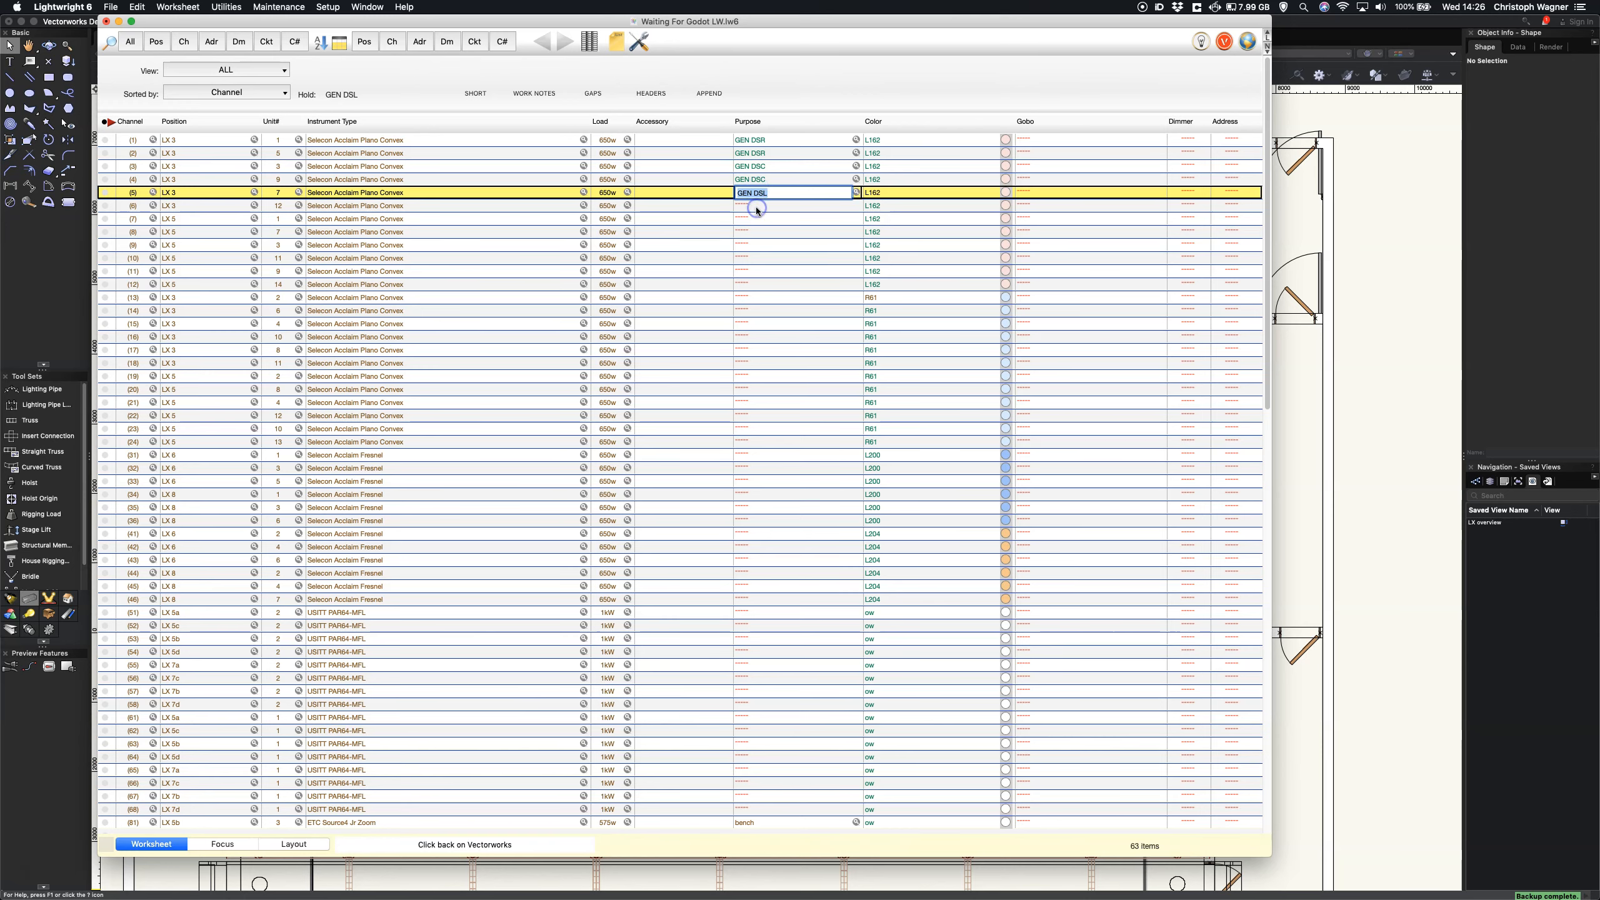
alt+click(755, 207)
- Set the Purpose of channel 7 to GEN USR and repeat the same value for channel 8
click(755, 220)
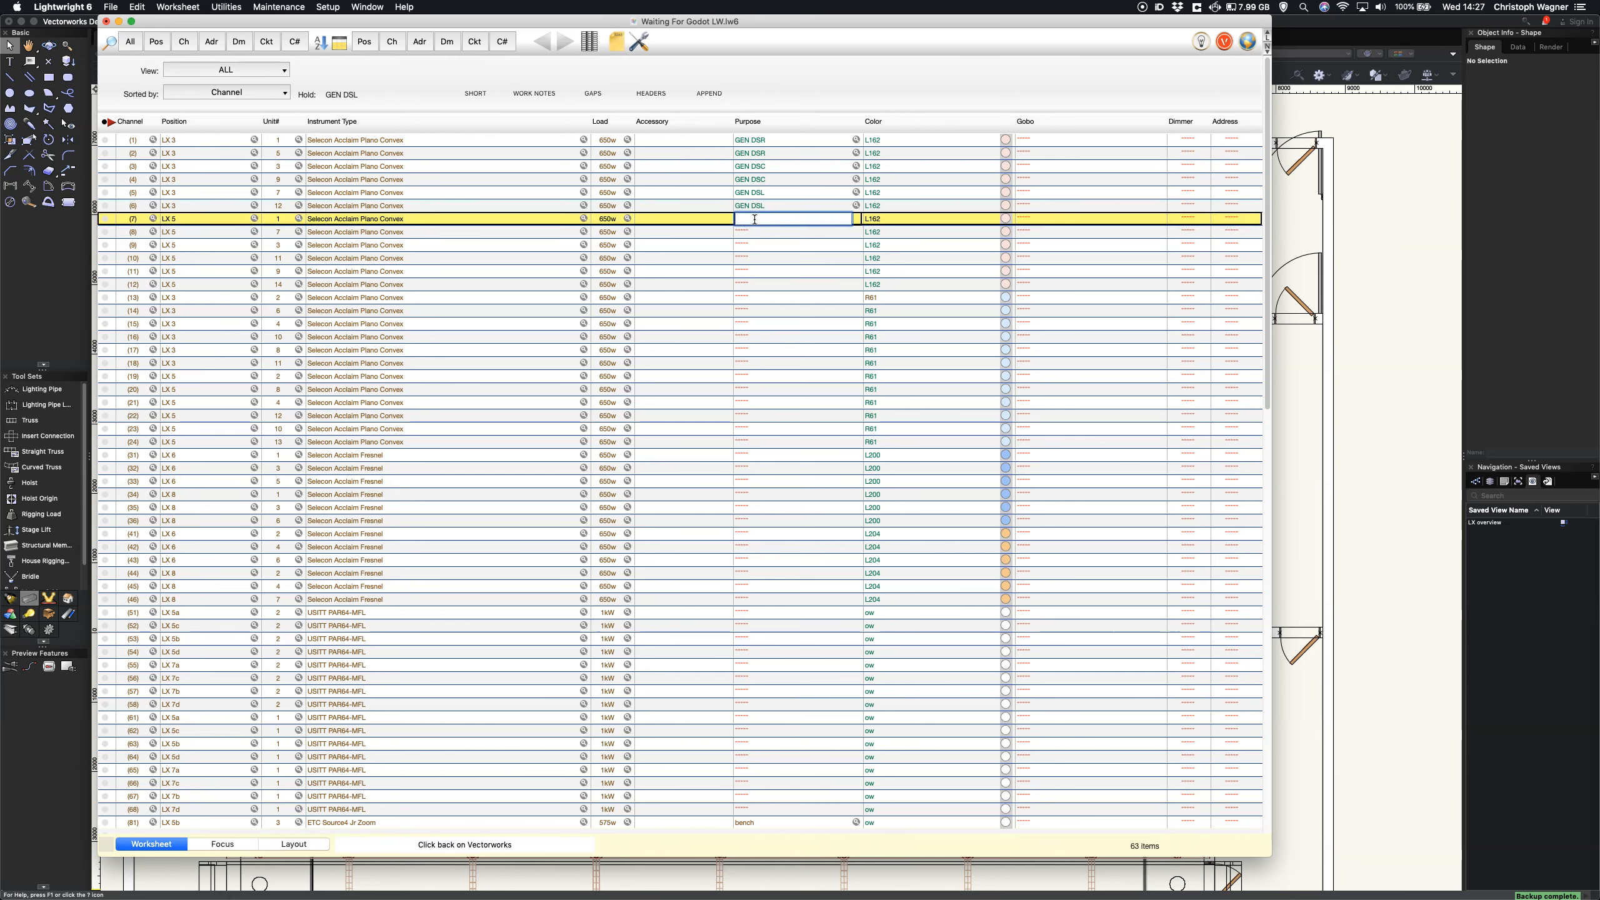
text(G)
key(Return)
click(756, 221)
alt+click(757, 233)
- Set the Purpose of channel 9 to GEN USC and repeat the same value for channel 10
click(755, 242)
text(GEN )
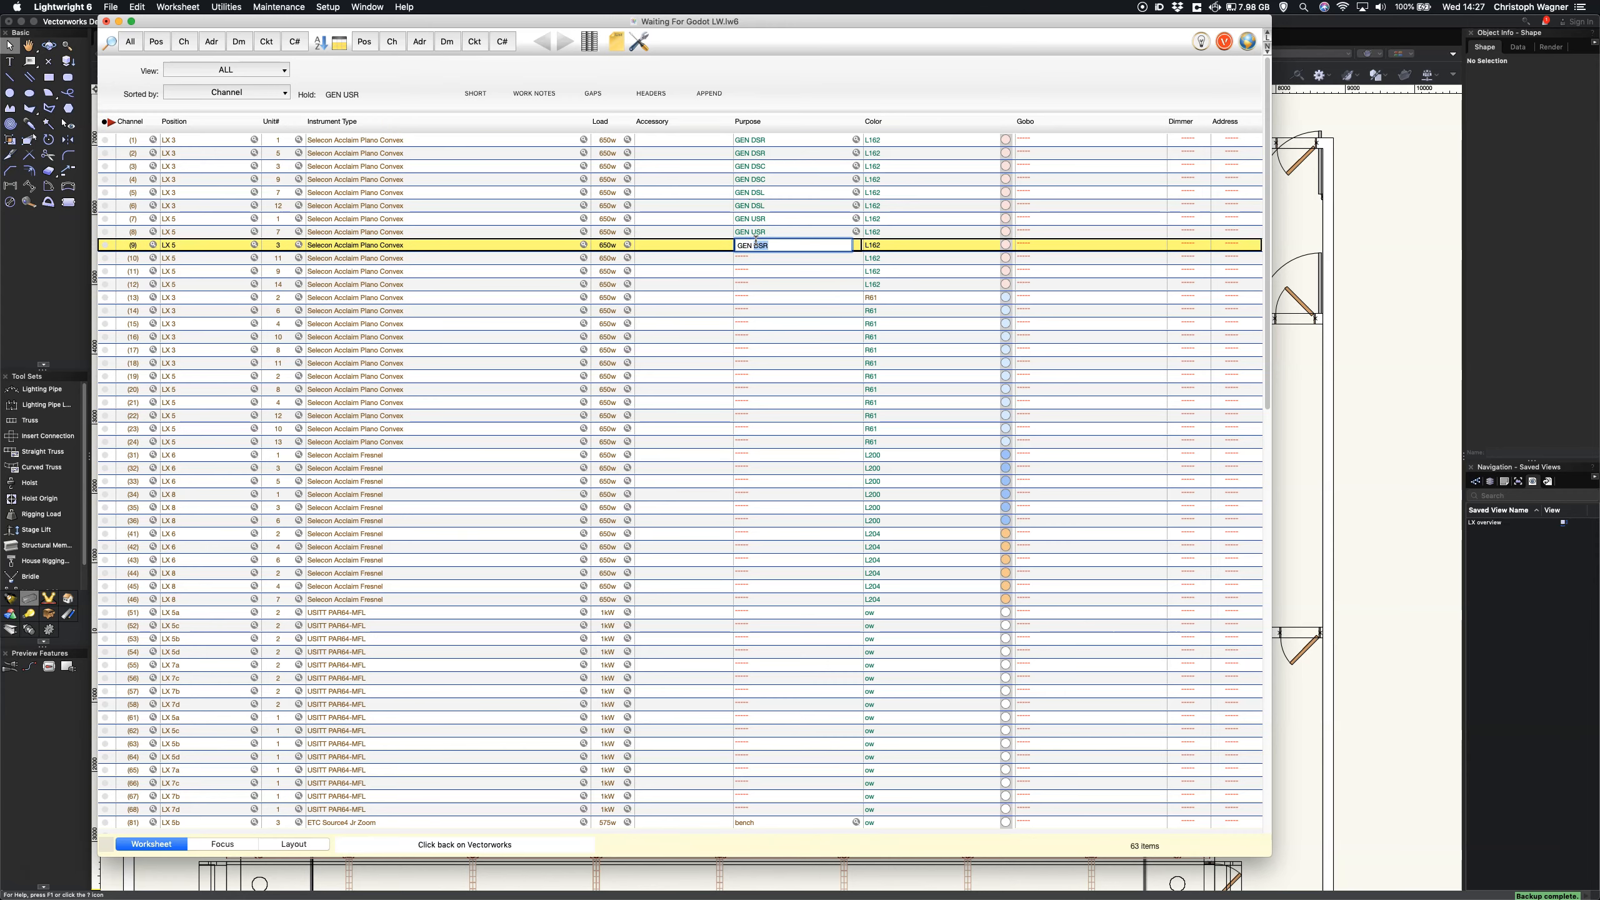
text(USC)
key(Return)
alt+click(756, 257)
- Set the Purpose of channel 11 to GEN USL and repeat the same value for channel 12
click(754, 271)
text(GEN USL)
key(Return)
click(755, 273)
alt+click(756, 287)
click(749, 292)
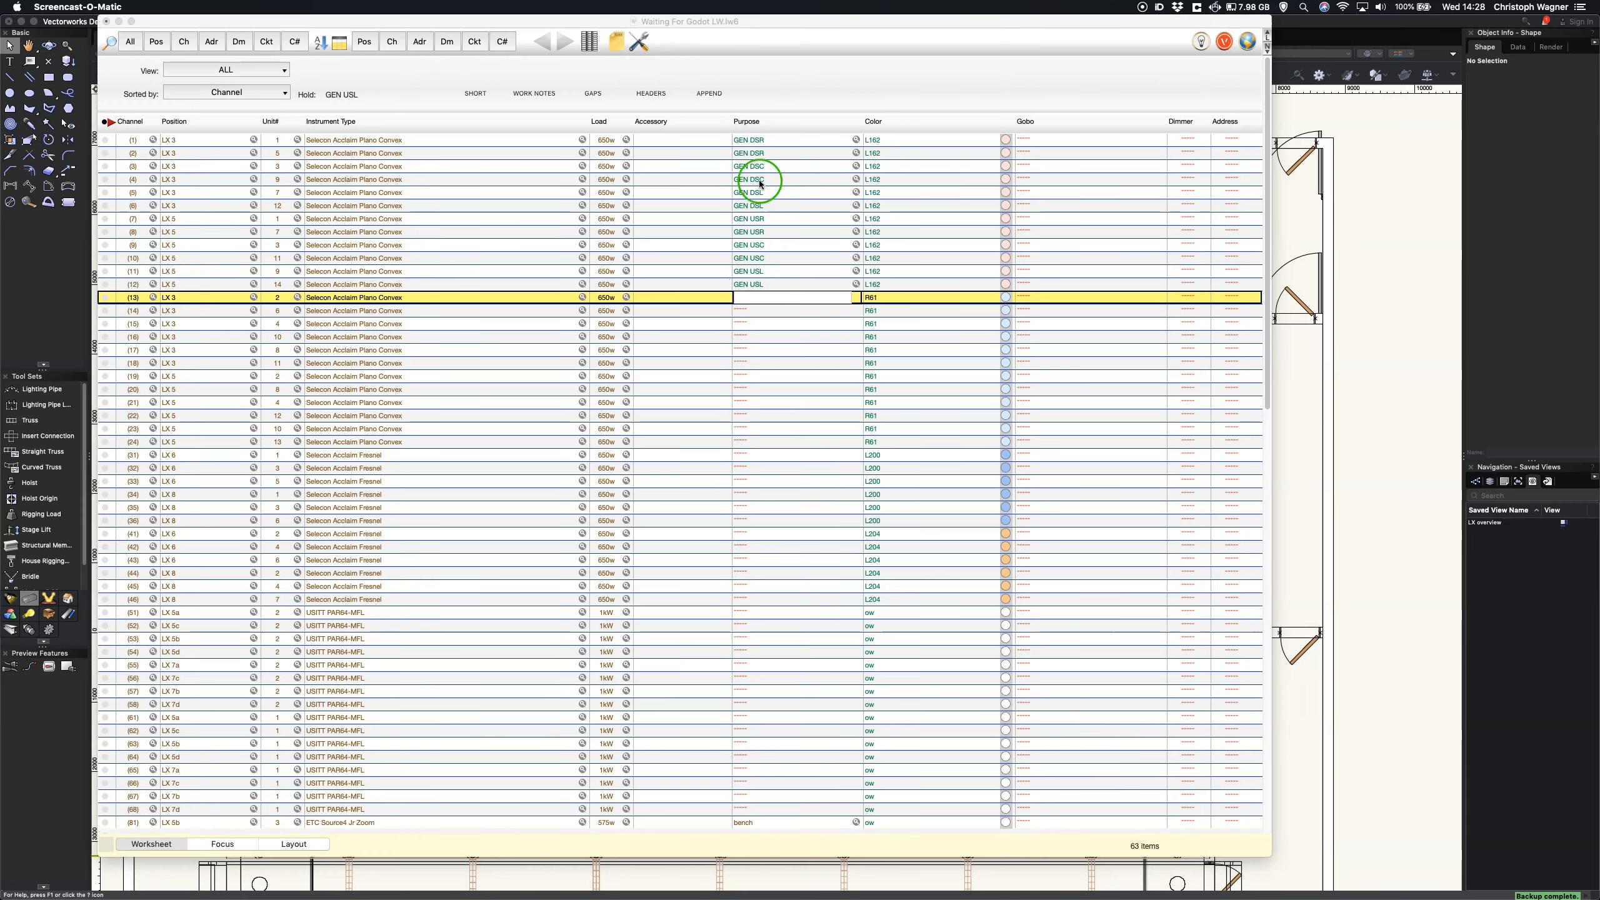
- Copy the Purpose entries of channels 1 to 12 into the Purpose cells of channels 13 to 24
click(754, 142)
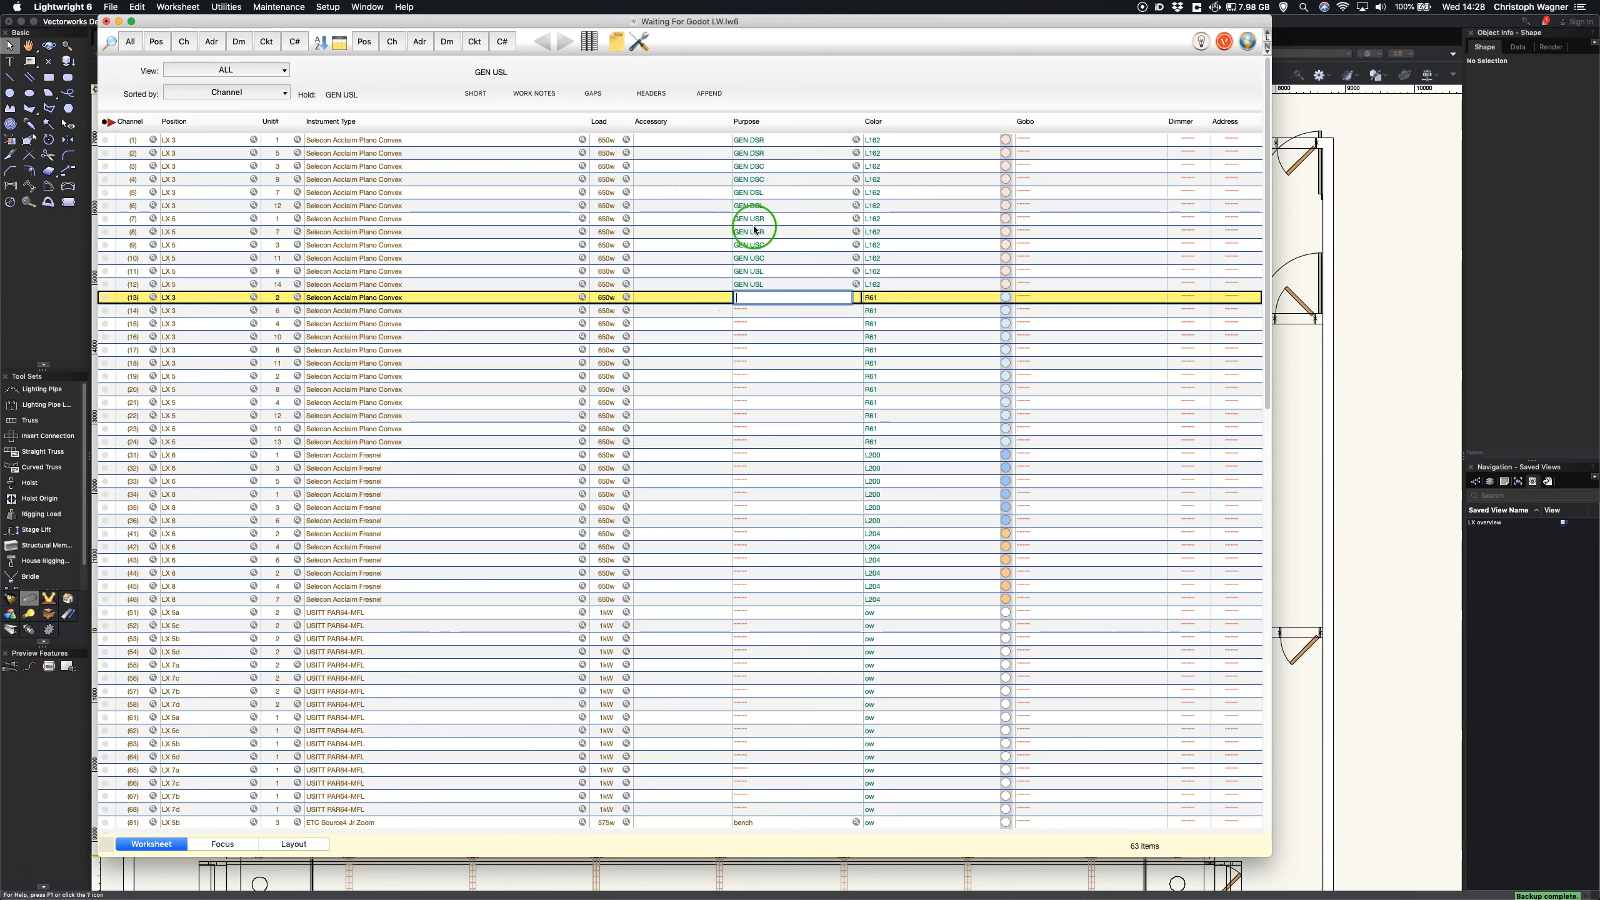
click(751, 140)
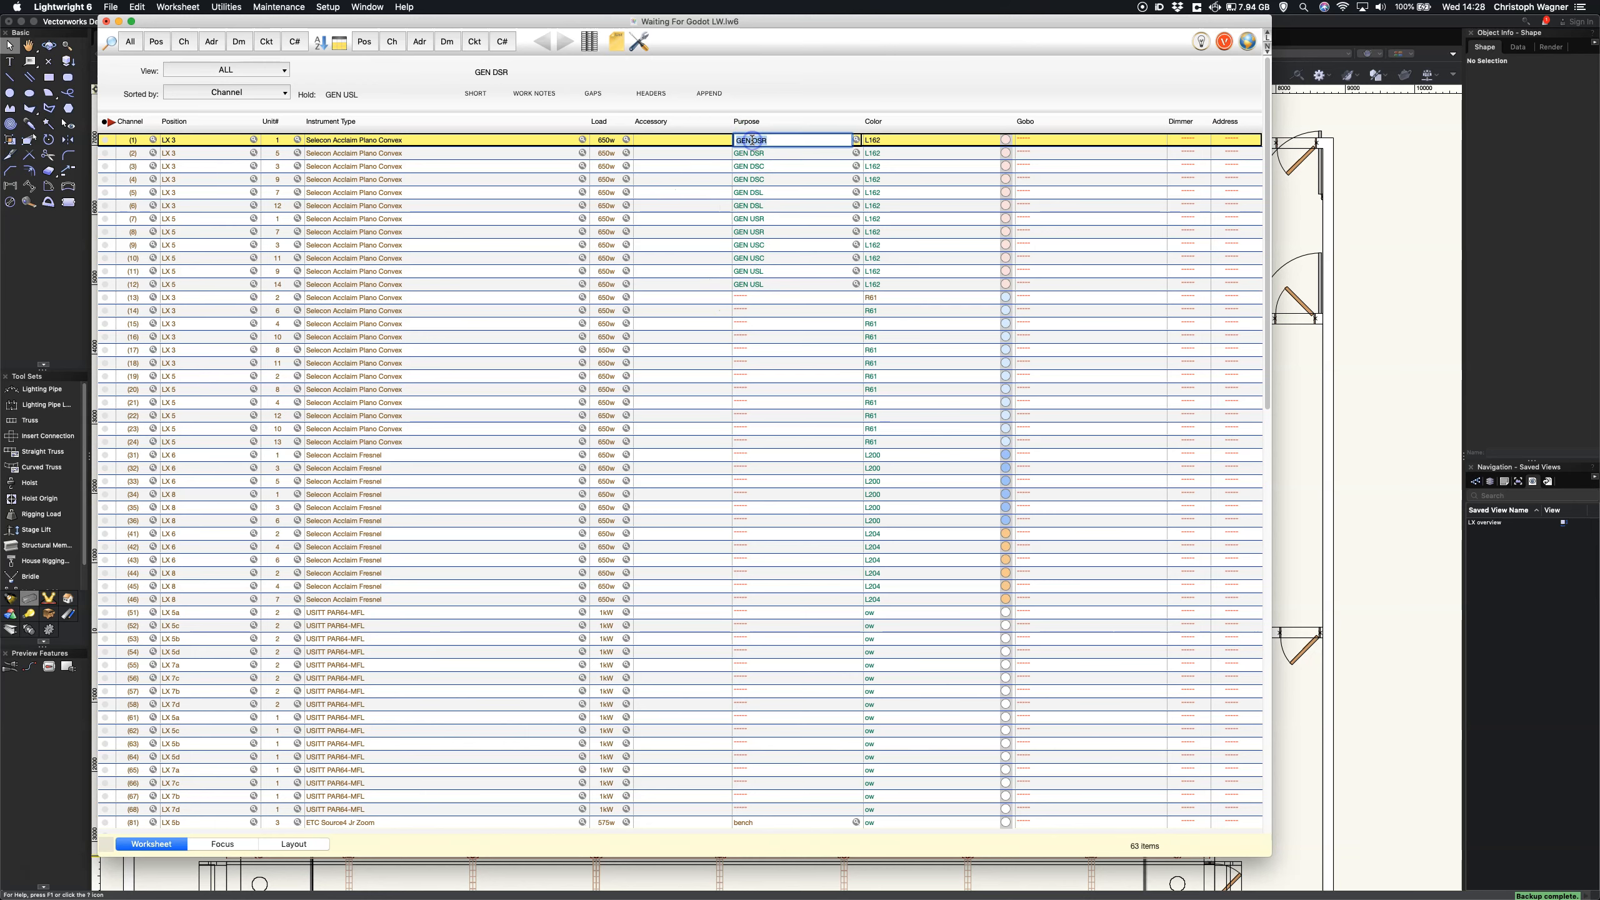
shift+click(752, 286)
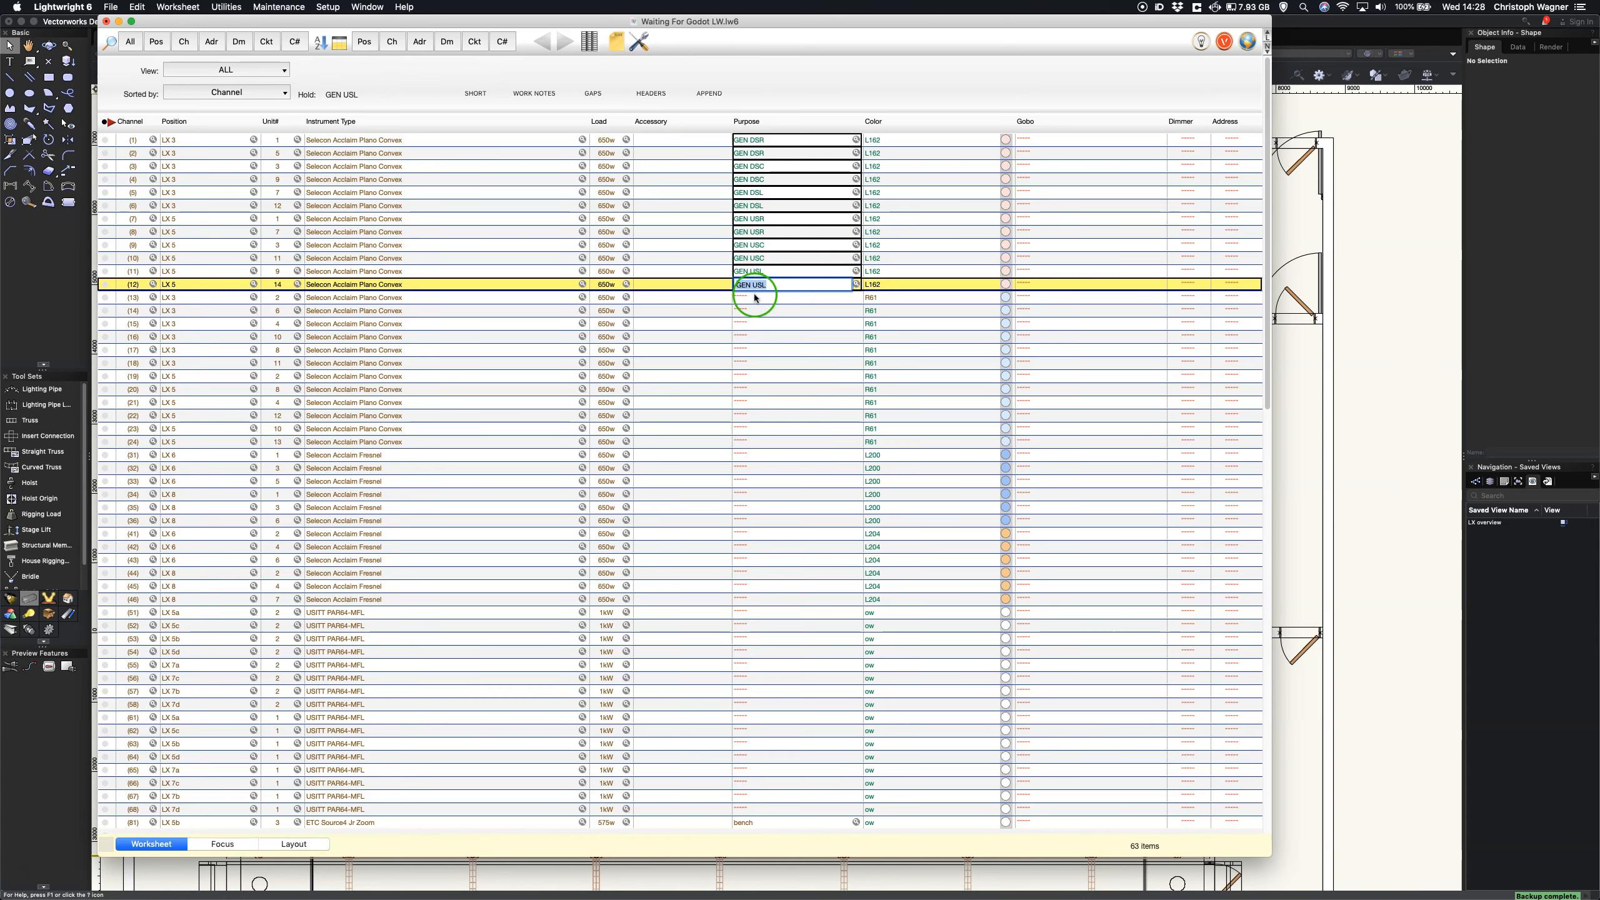
click(751, 296)
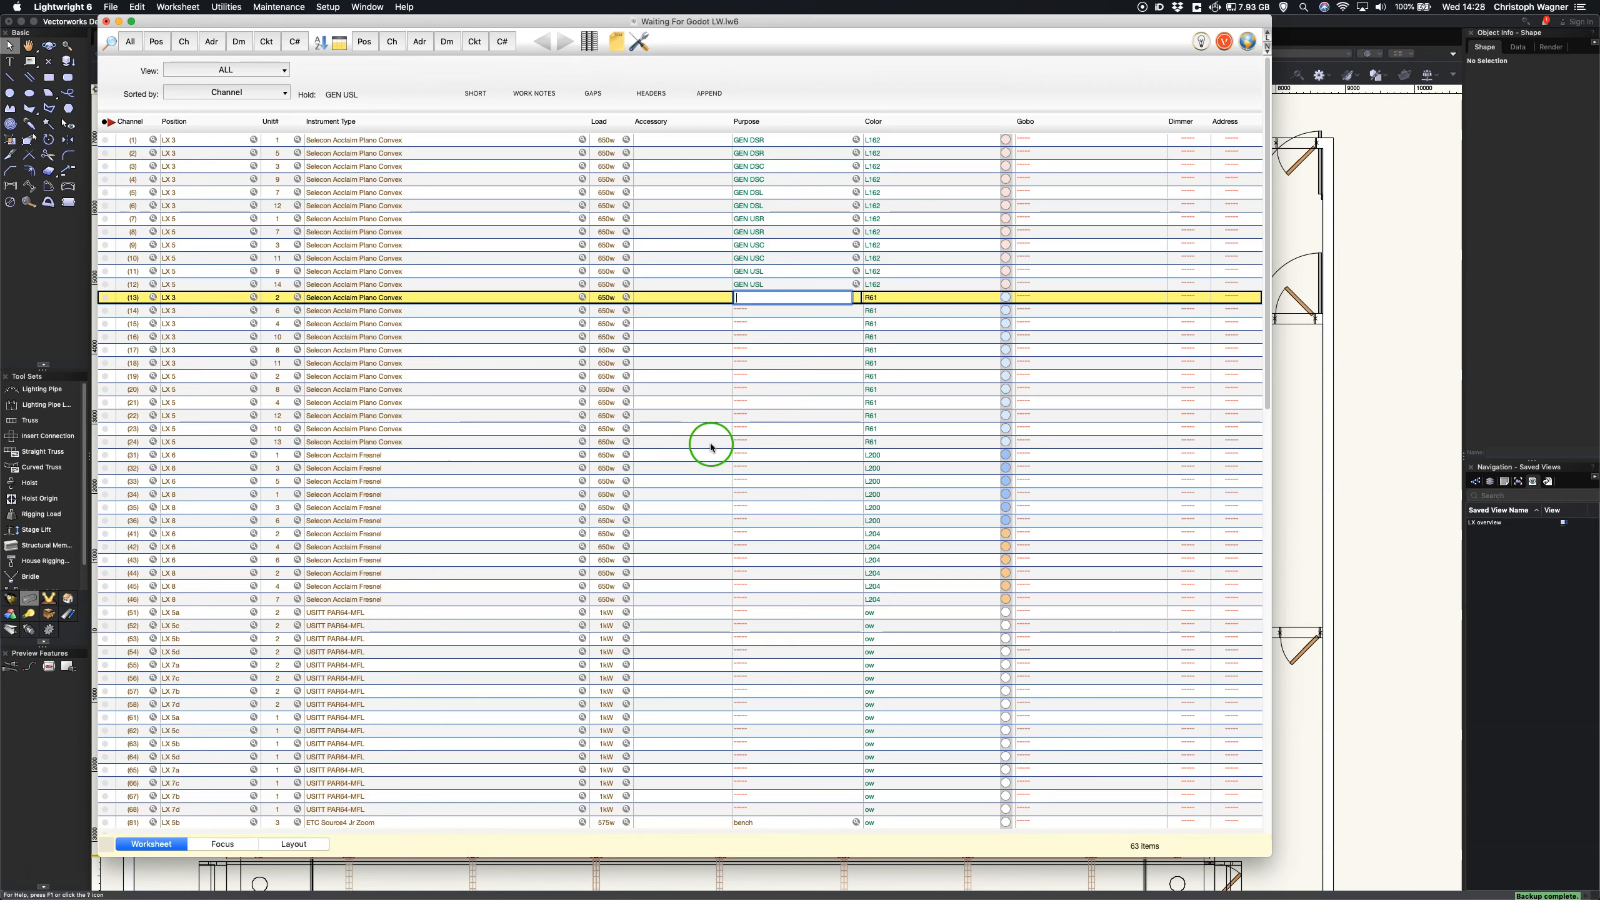
shift+click(741, 443)
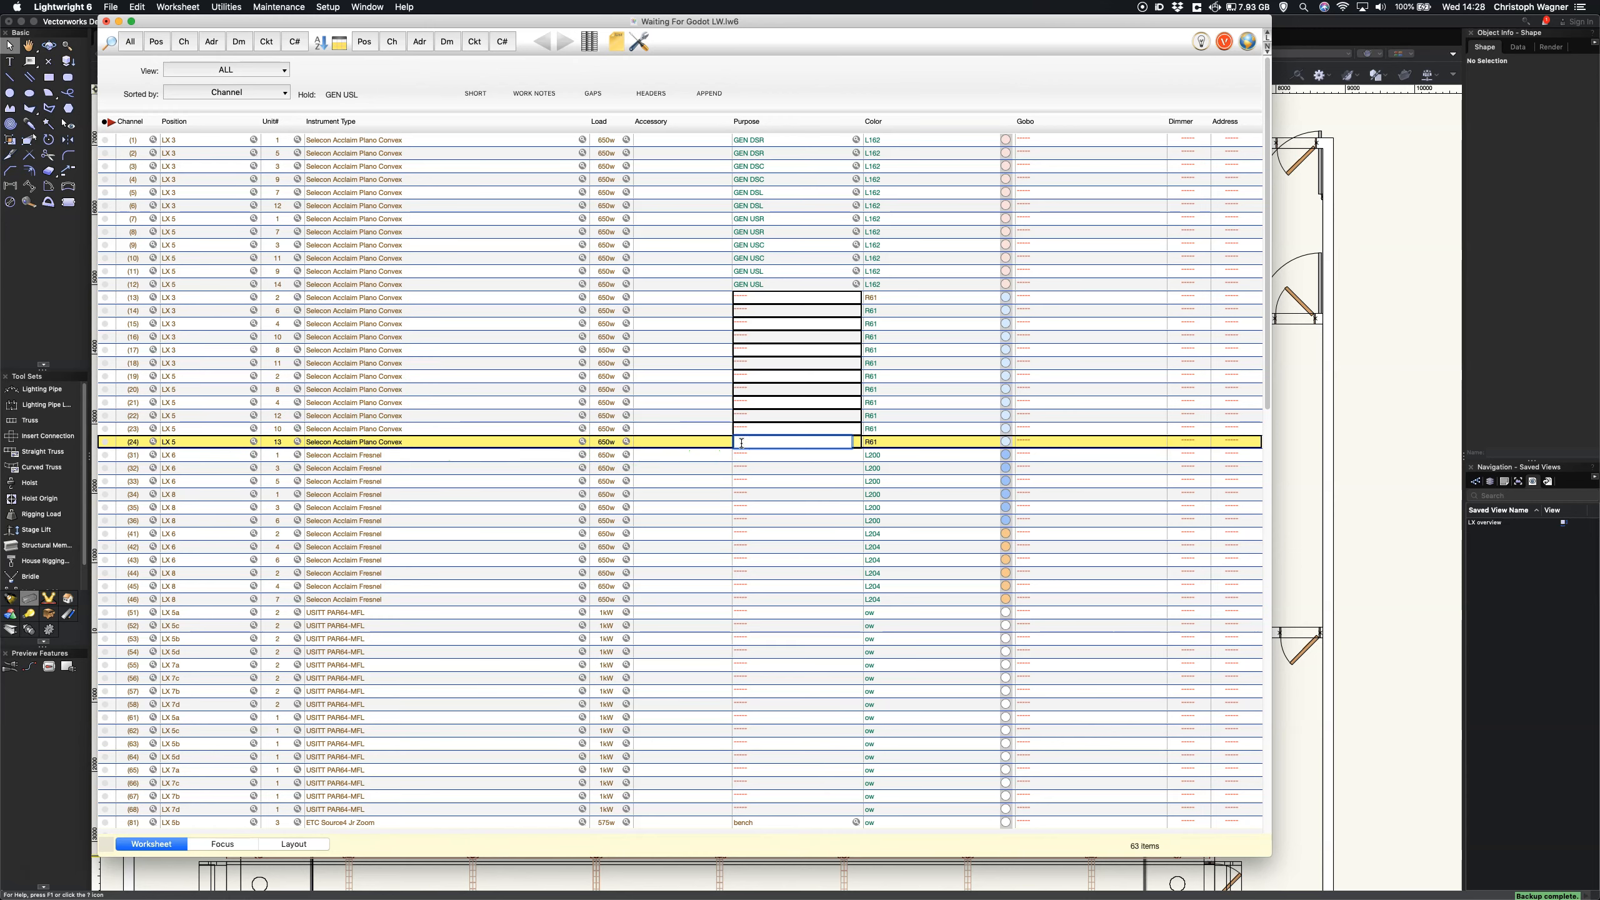
text(GEN DSR GEN DSR GEN DSC GEN DSC GEN DSL GEN DSL GEN USR GEN USR GEN USC GEN USC GEN USL GEN USL)
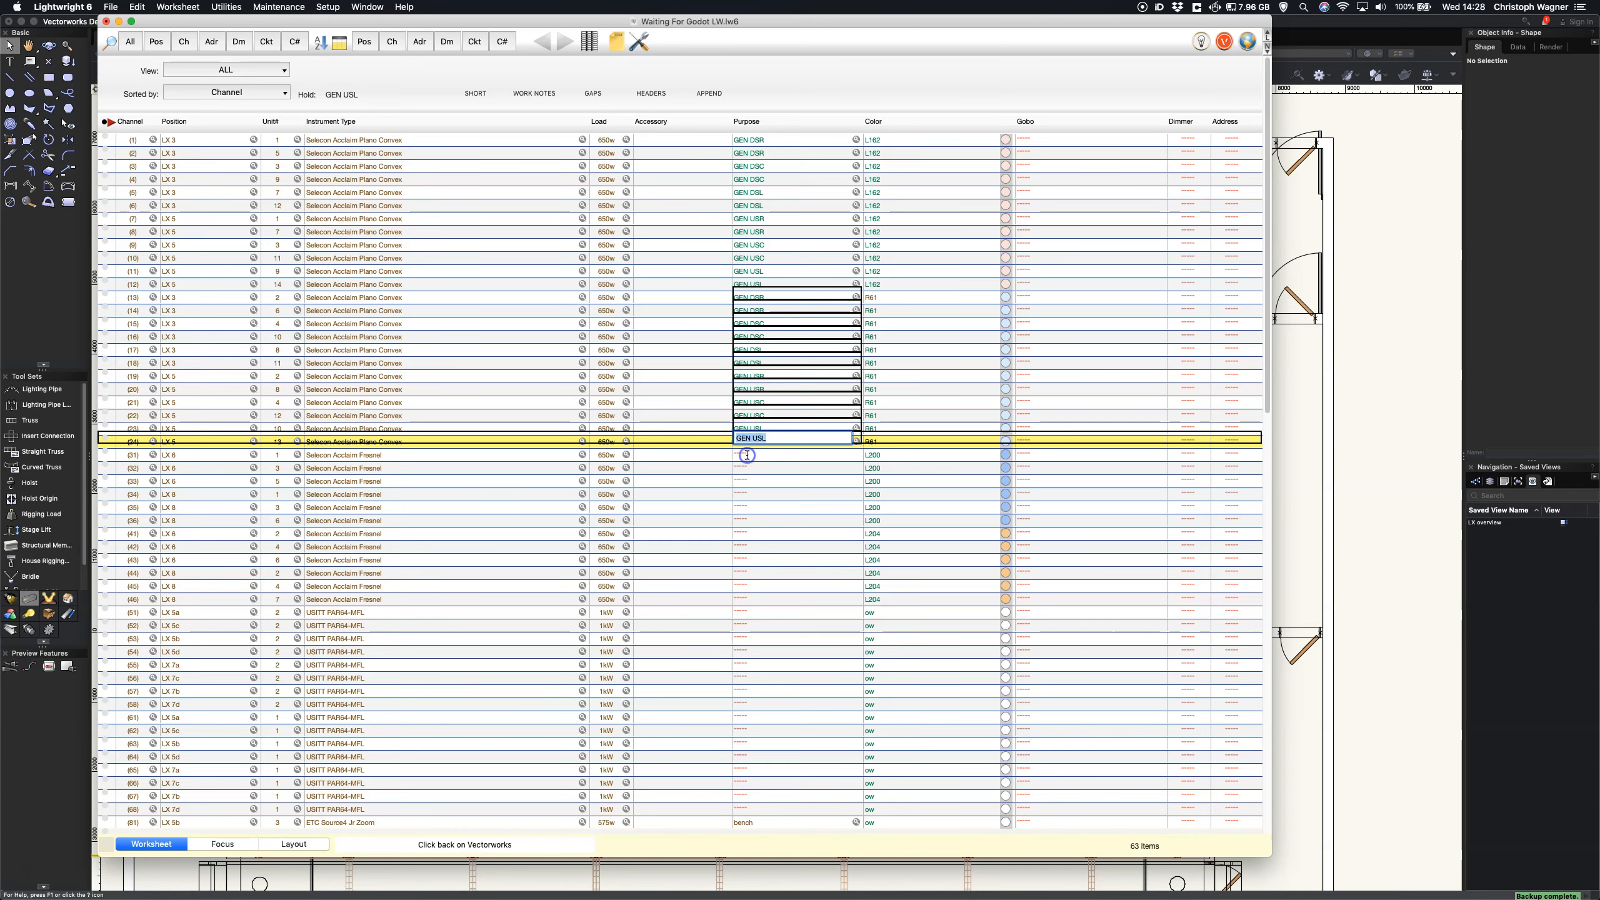
- Set the Purpose of channels 31, 32 and 33 to BL DSR, BL DSC and BL DSL respectively
click(747, 455)
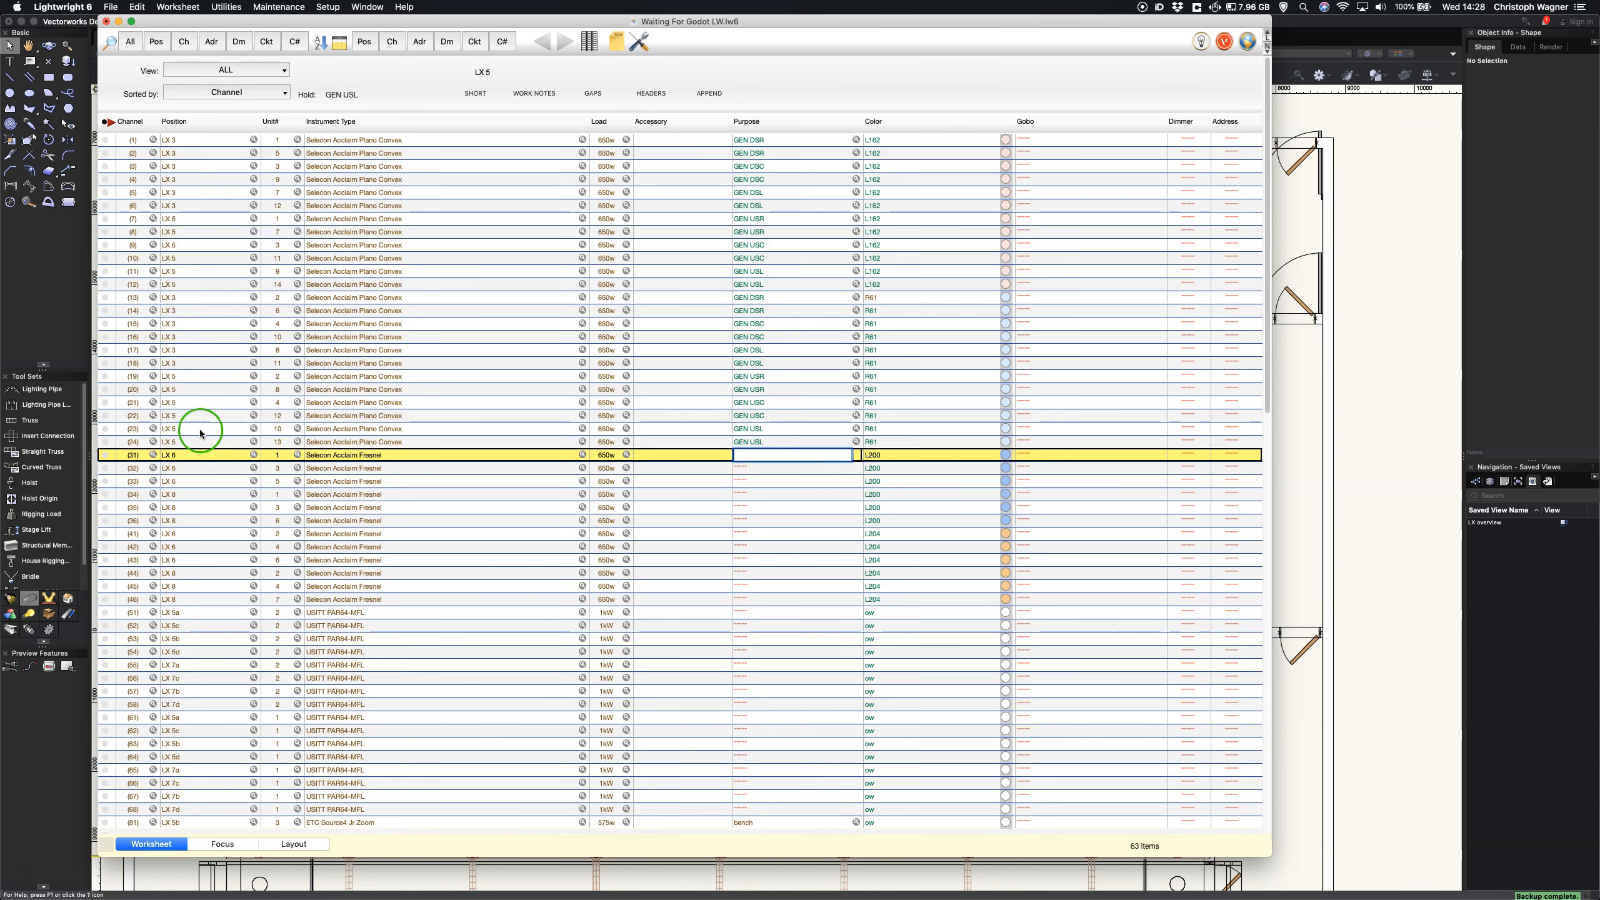
scroll(727, 444, down, 5)
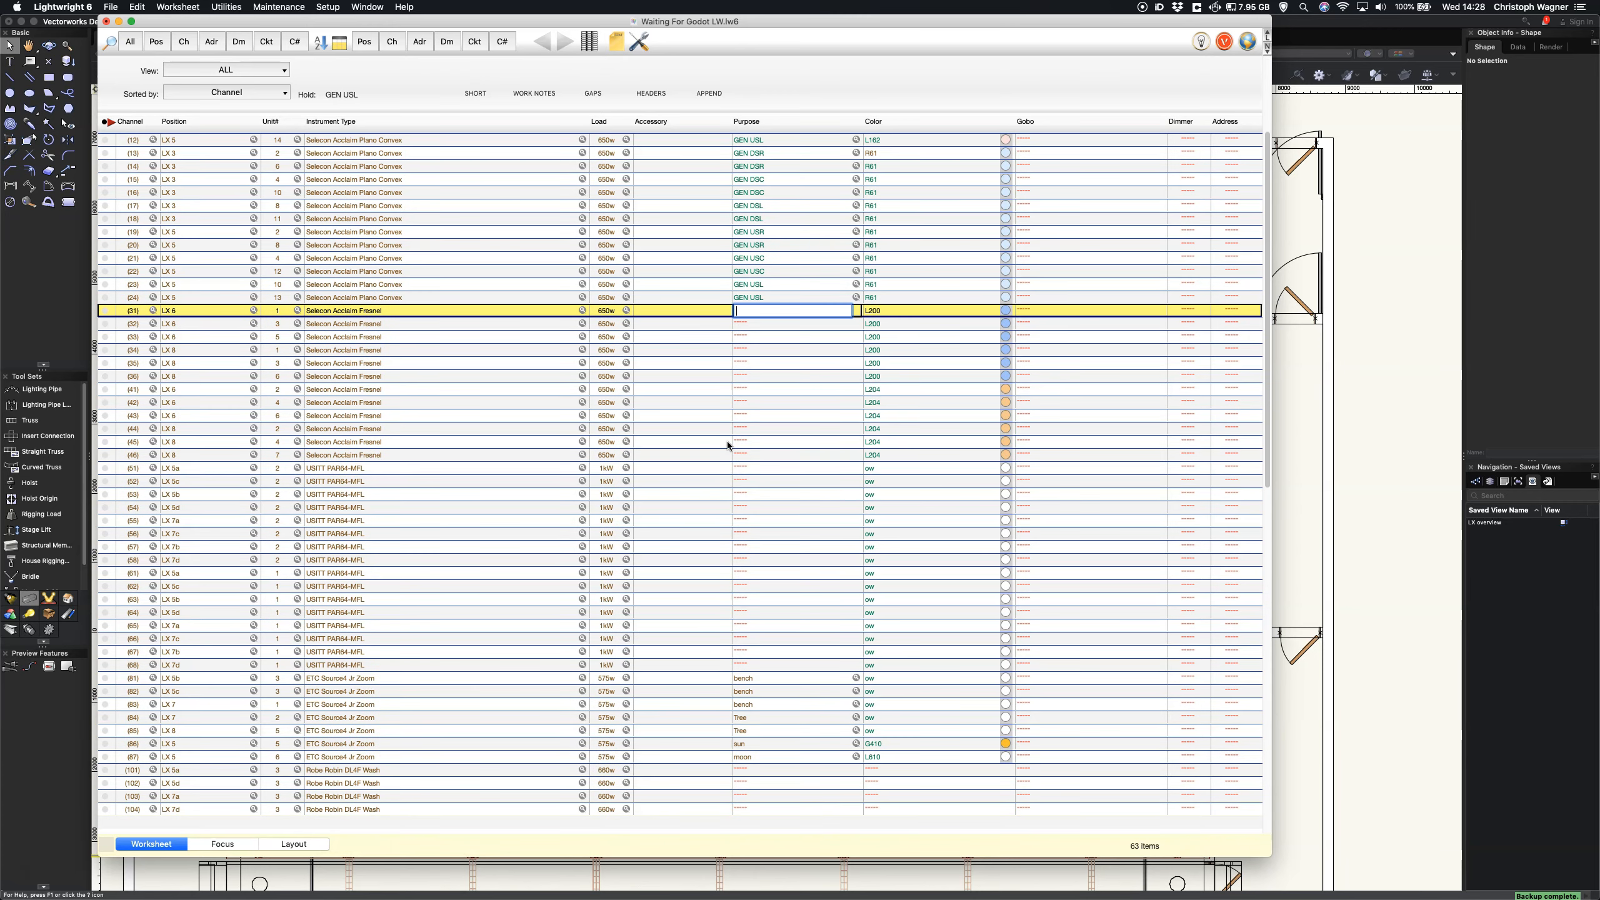
text(BL DSR)
key(Return)
text(BL DSC)
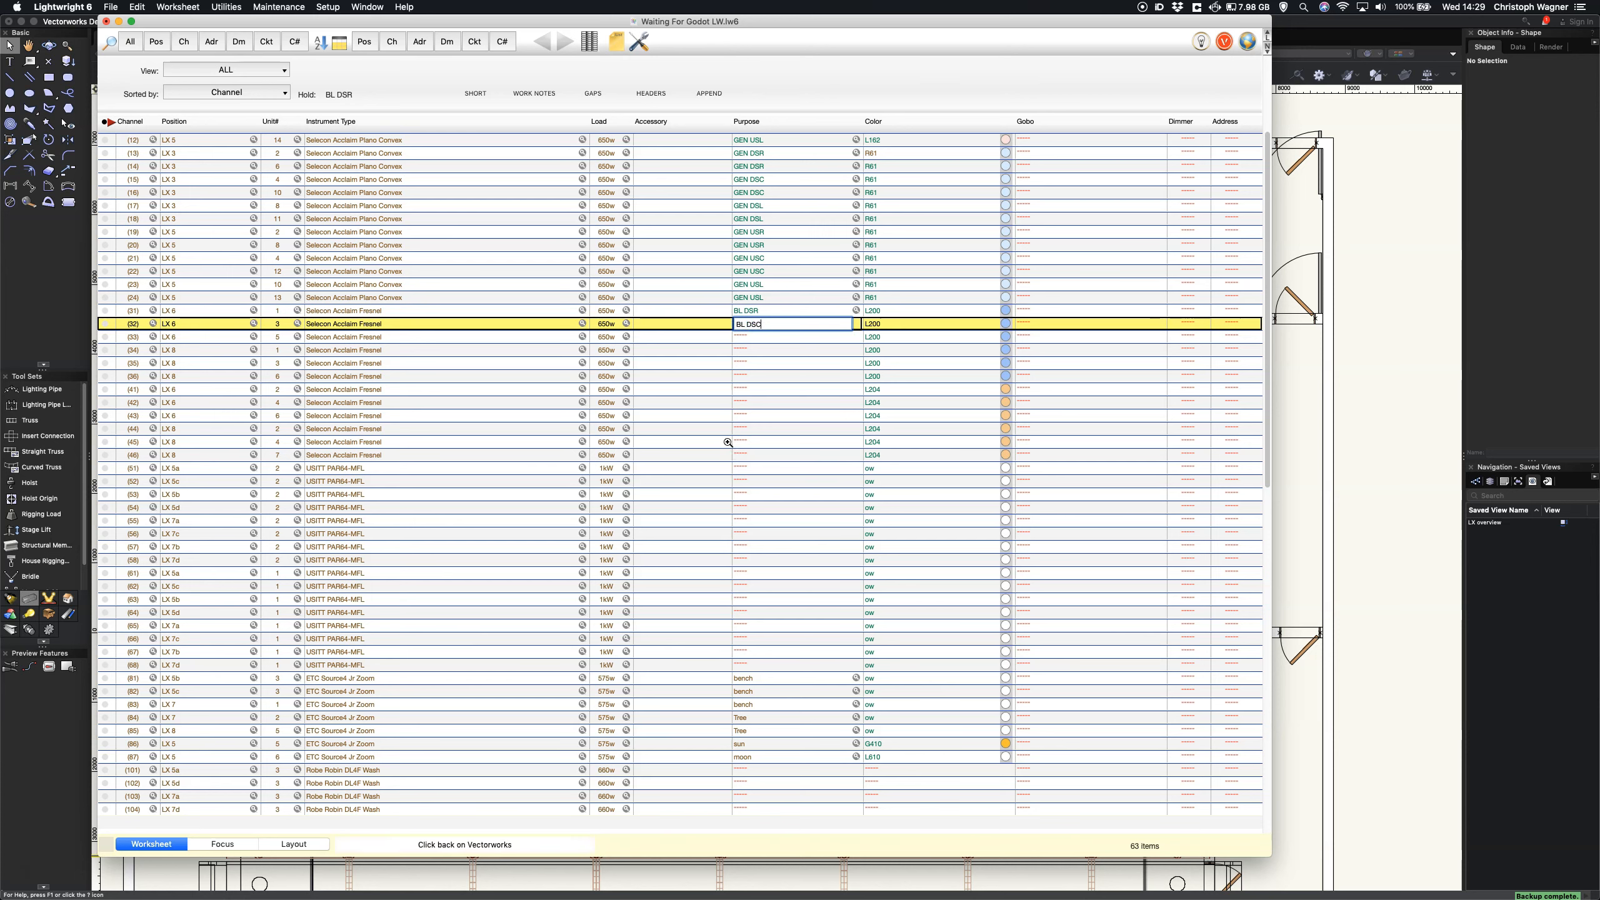
key(Return)
text(BL DSL)
key(Return)
- Set the Purpose of channels 34, 35 and 36 to BL USR, BL USC and BL USL respectively
text(BL USR)
key(Return)
text(BL USC)
key(Return)
text(BL USL)
key(Return)
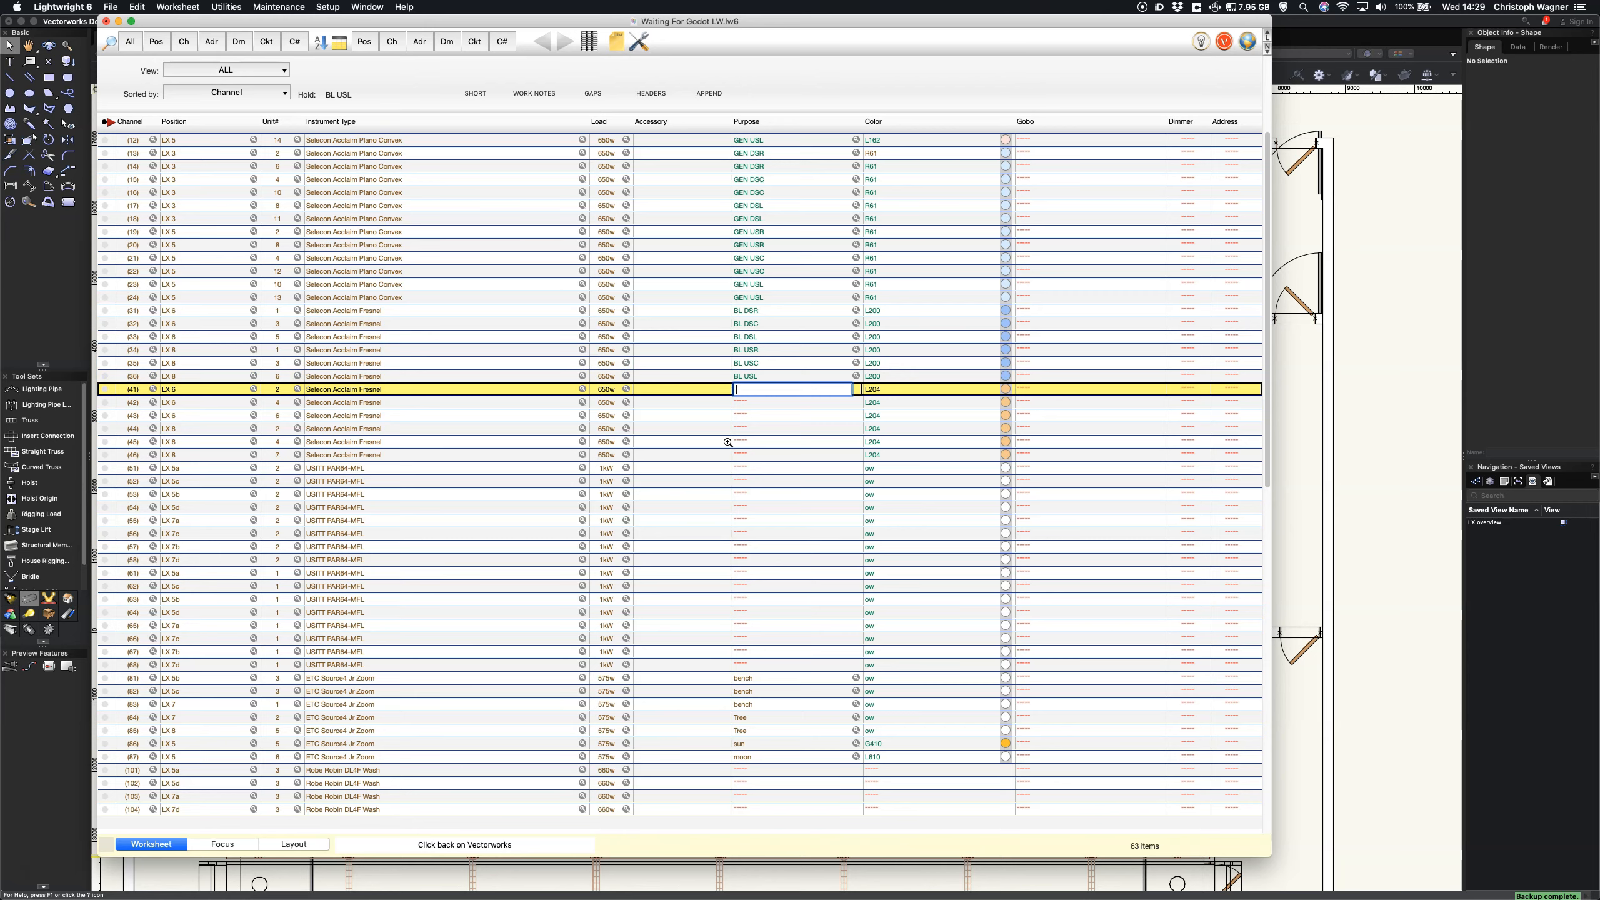
- Copy the Purpose entries of channels 31 to 36 into the Purpose cells of channels 41 to 46
click(741, 311)
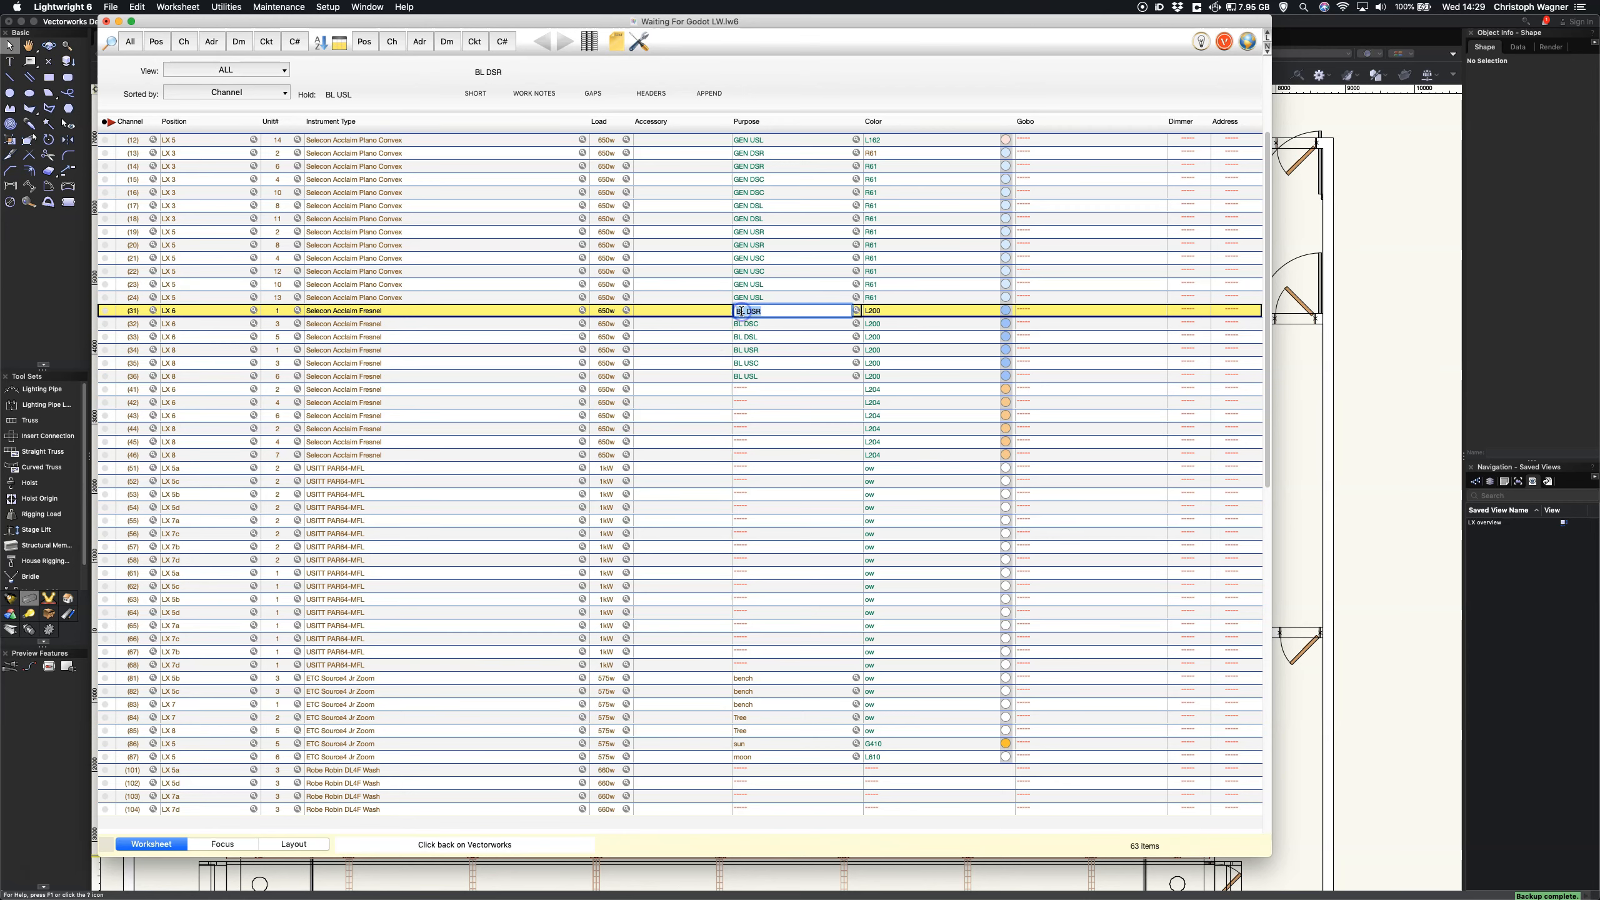
shift+click(746, 376)
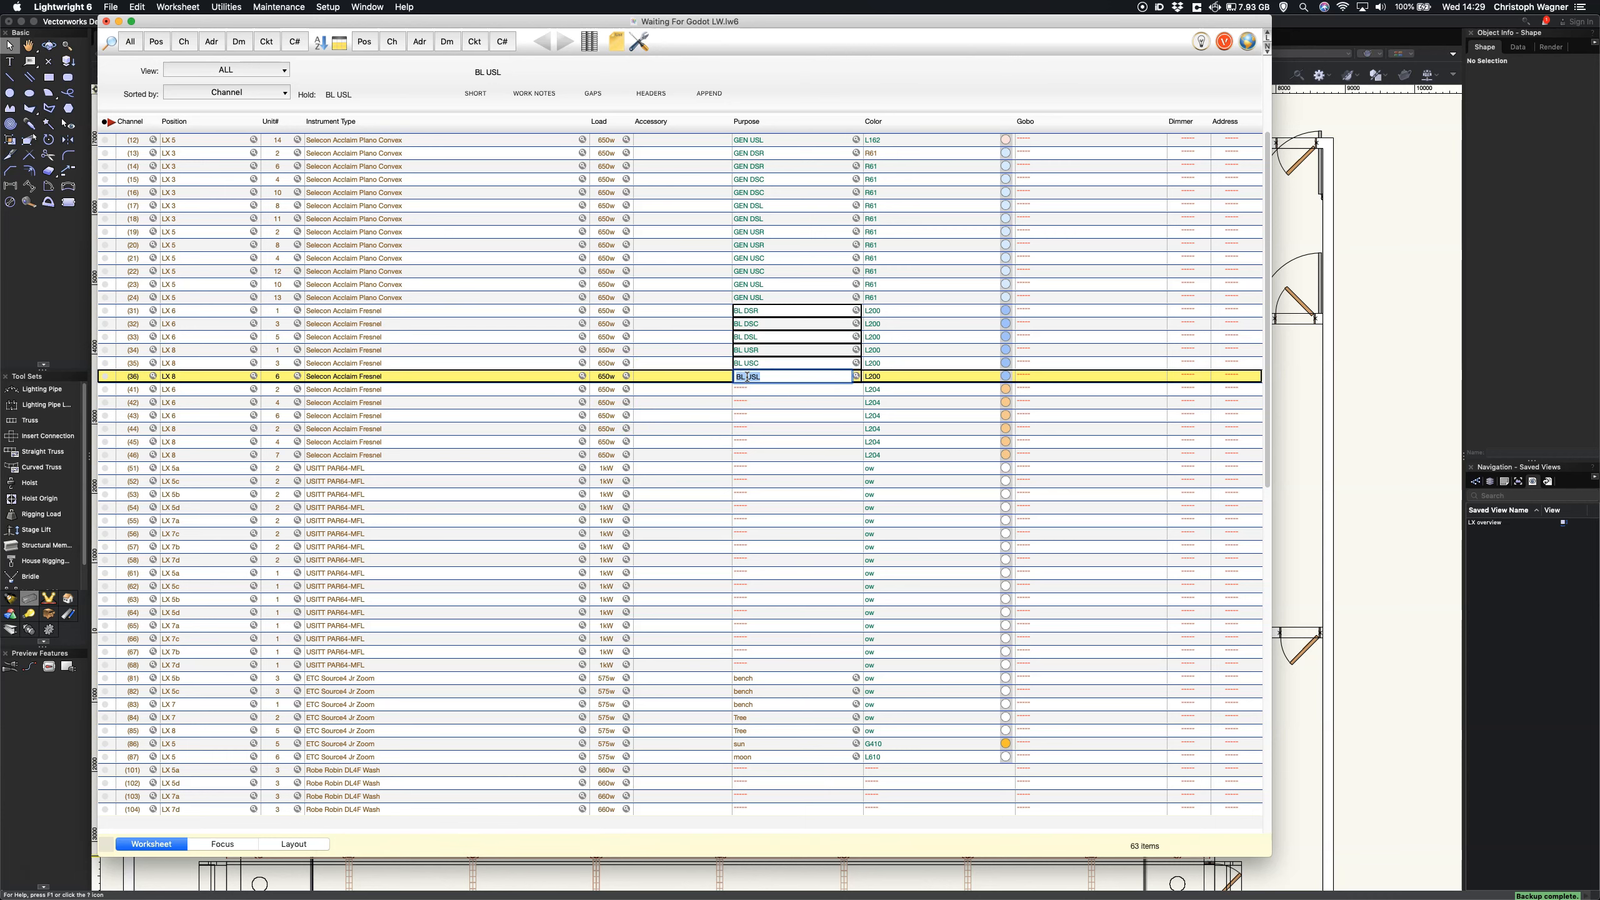
click(749, 389)
shift+click(755, 454)
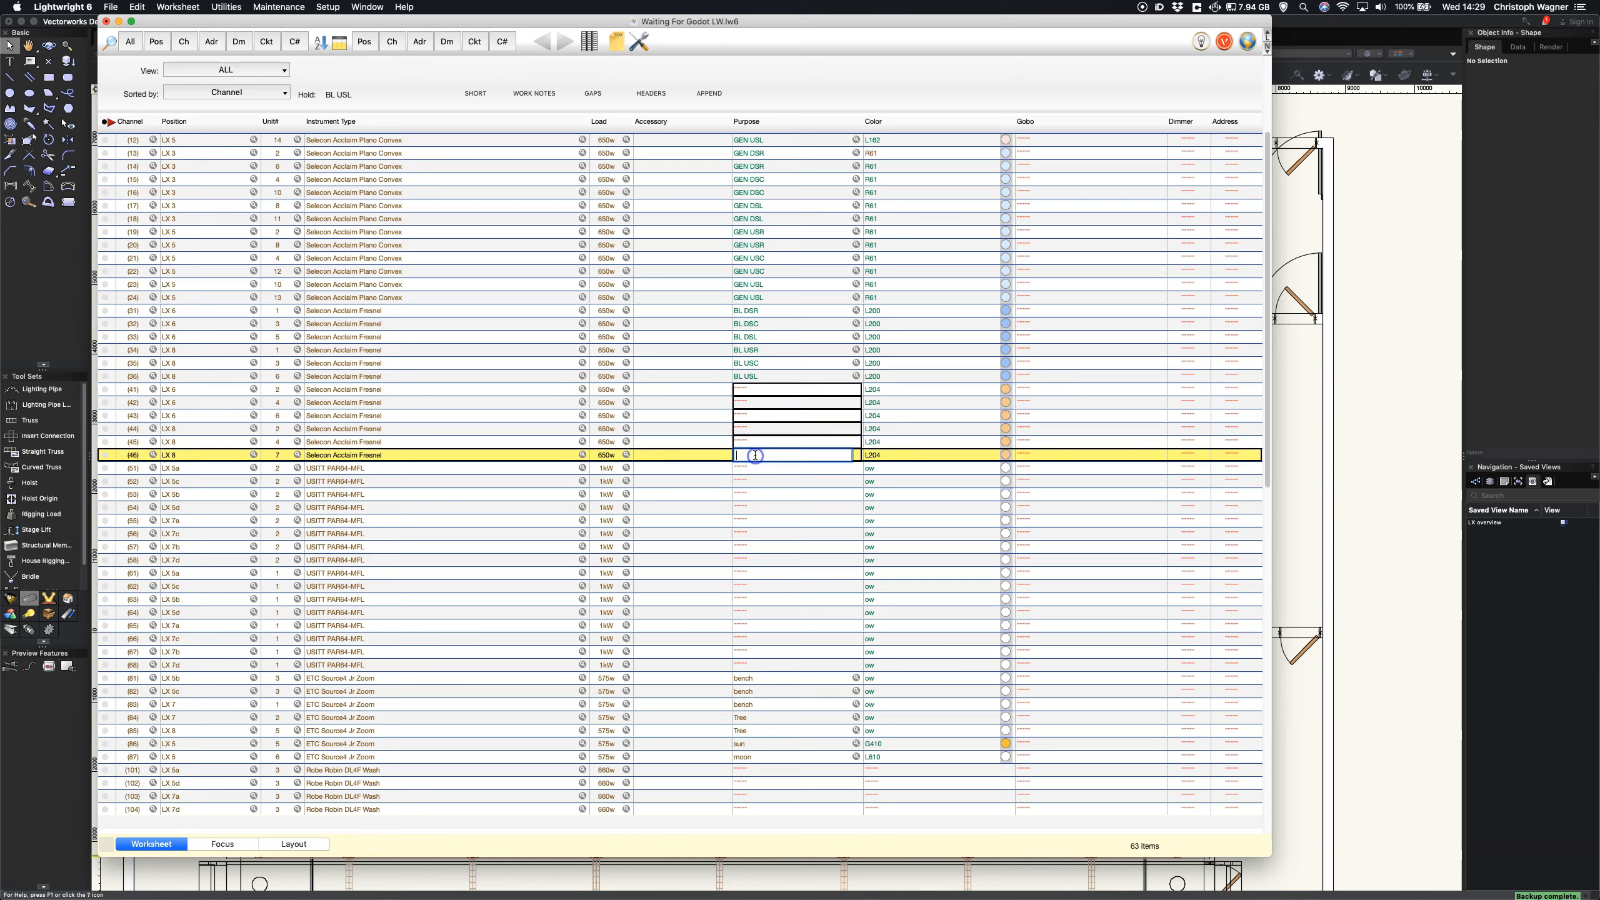
text(BL DSR BL DSC BL DSL BL USR BL USC BL USL)
- Set the Purpose of channels 51 and 52 to X DSR and of channels 53 and 54 to X DSL
scroll(784, 549, down, 5)
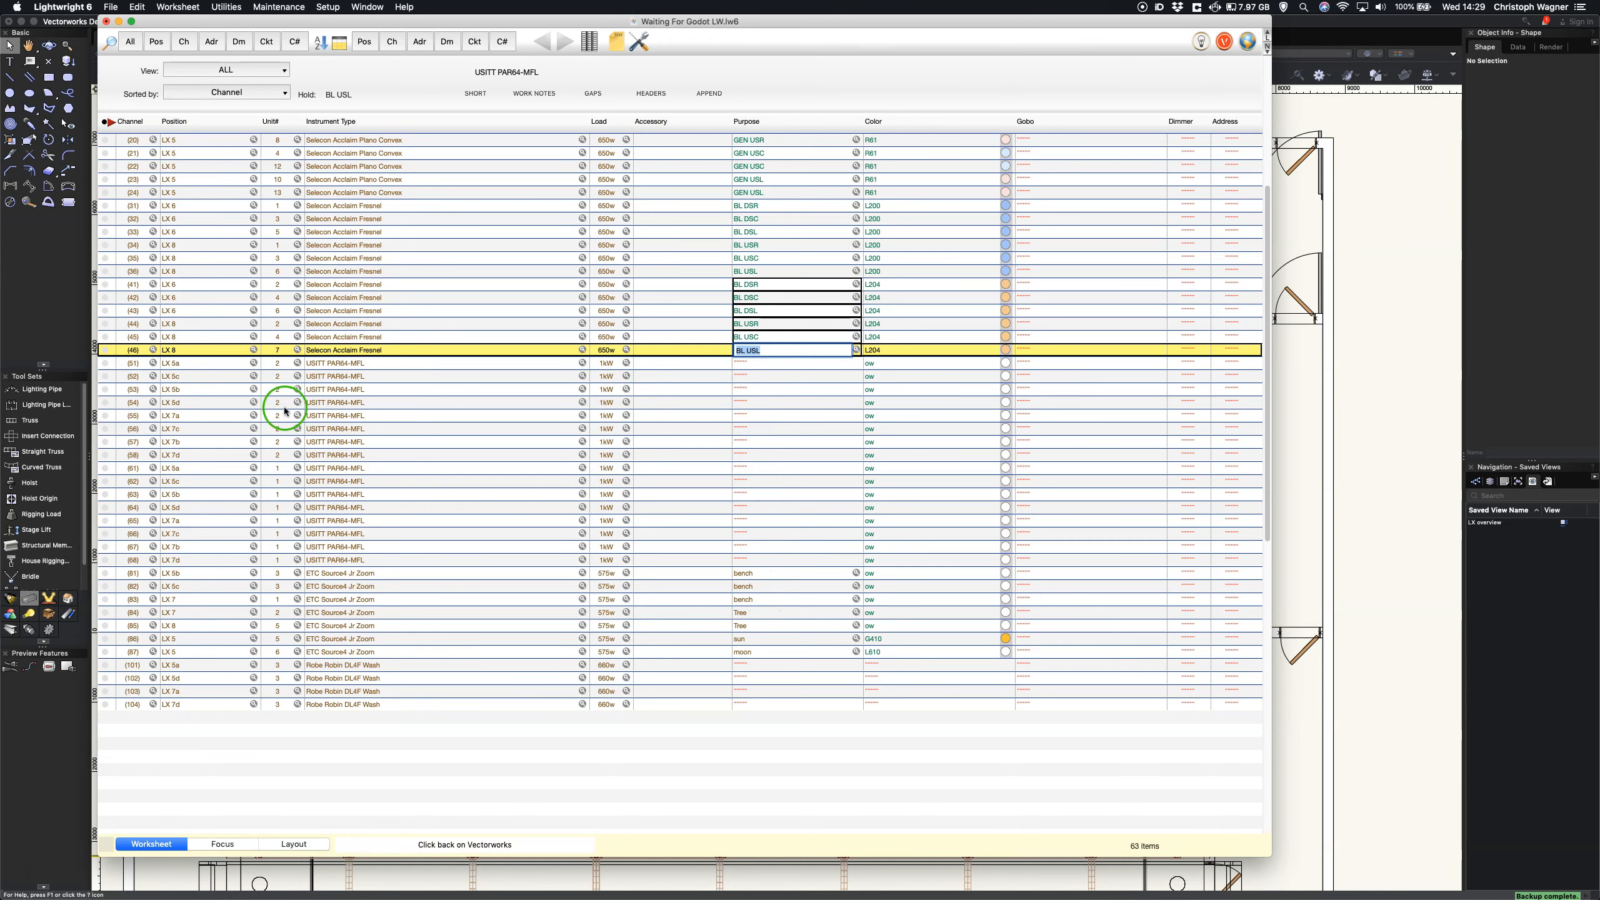
click(749, 363)
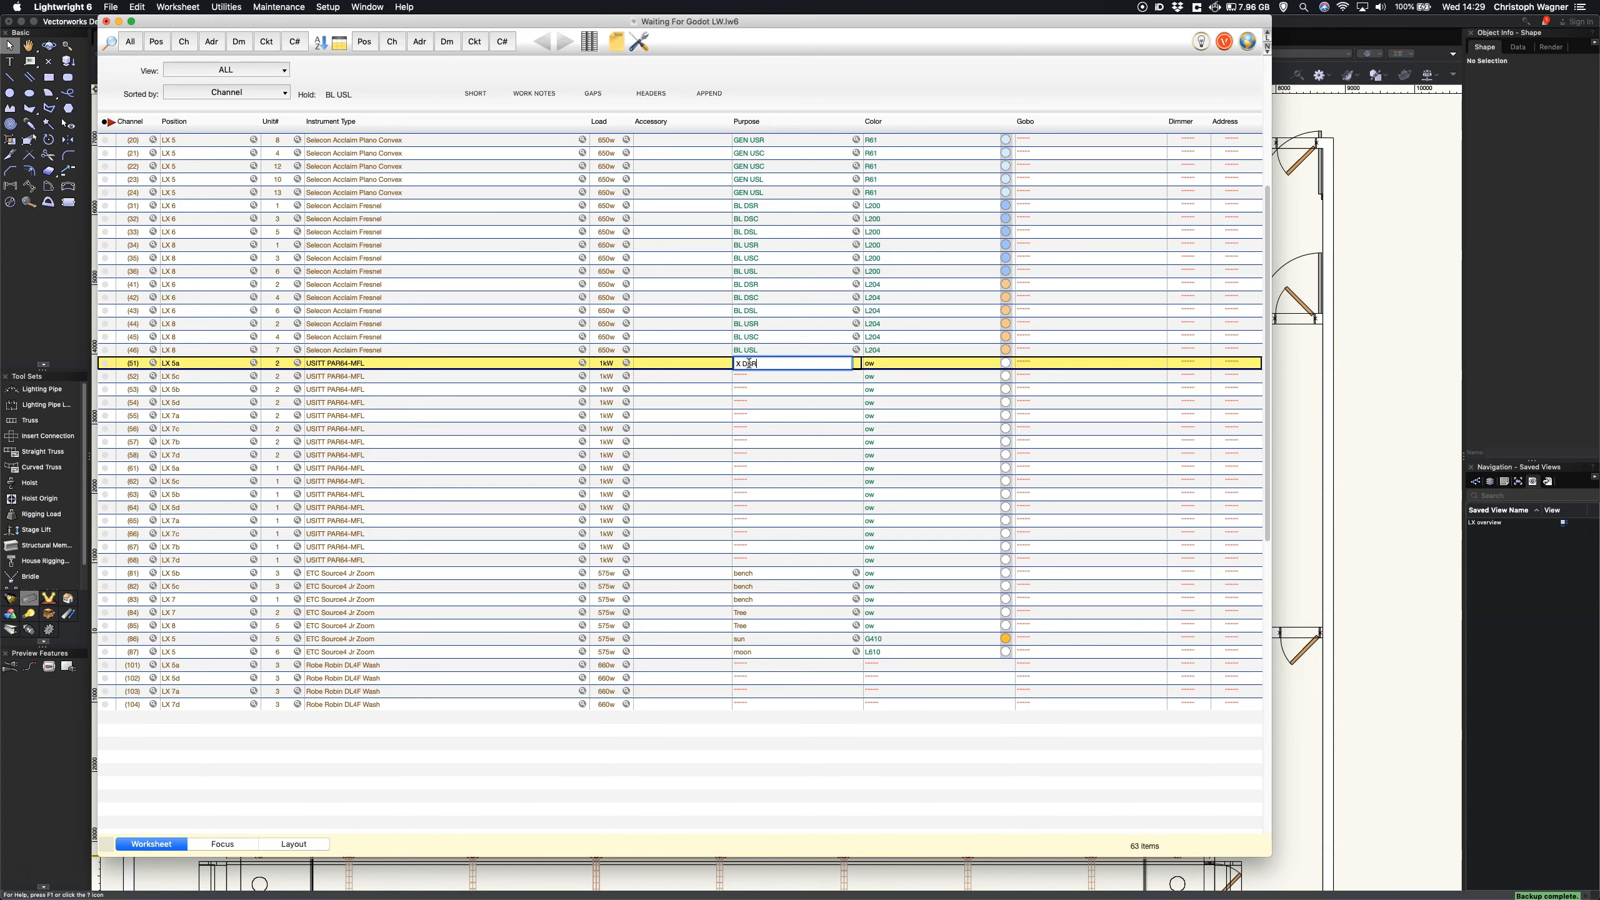
key(Return)
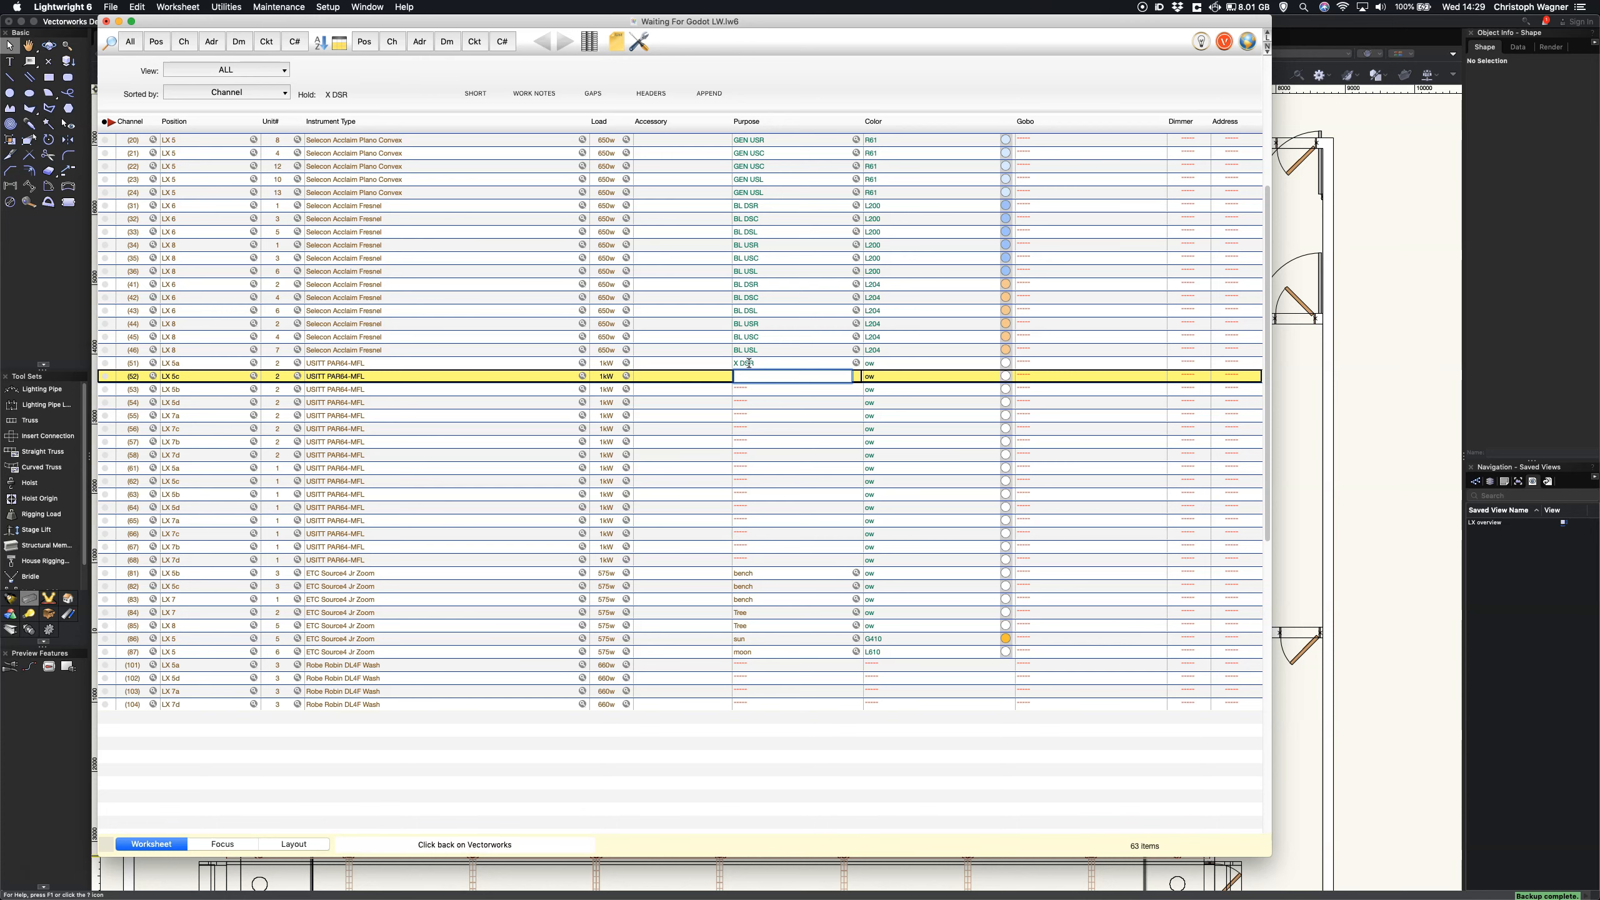
text(X DSR)
key(Return)
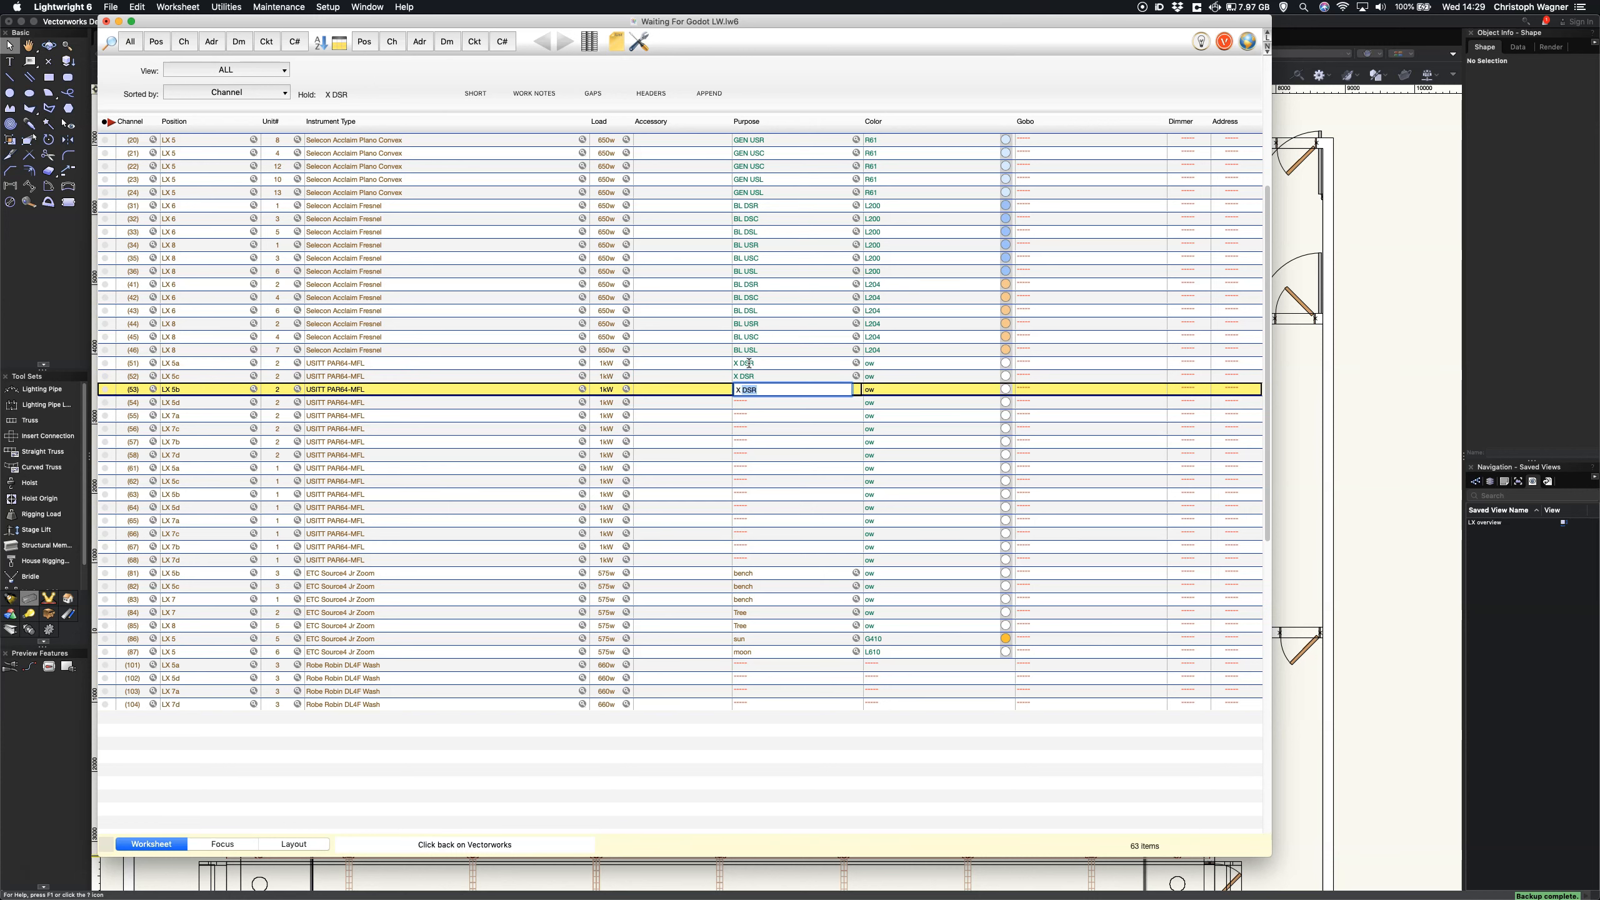
key(Return)
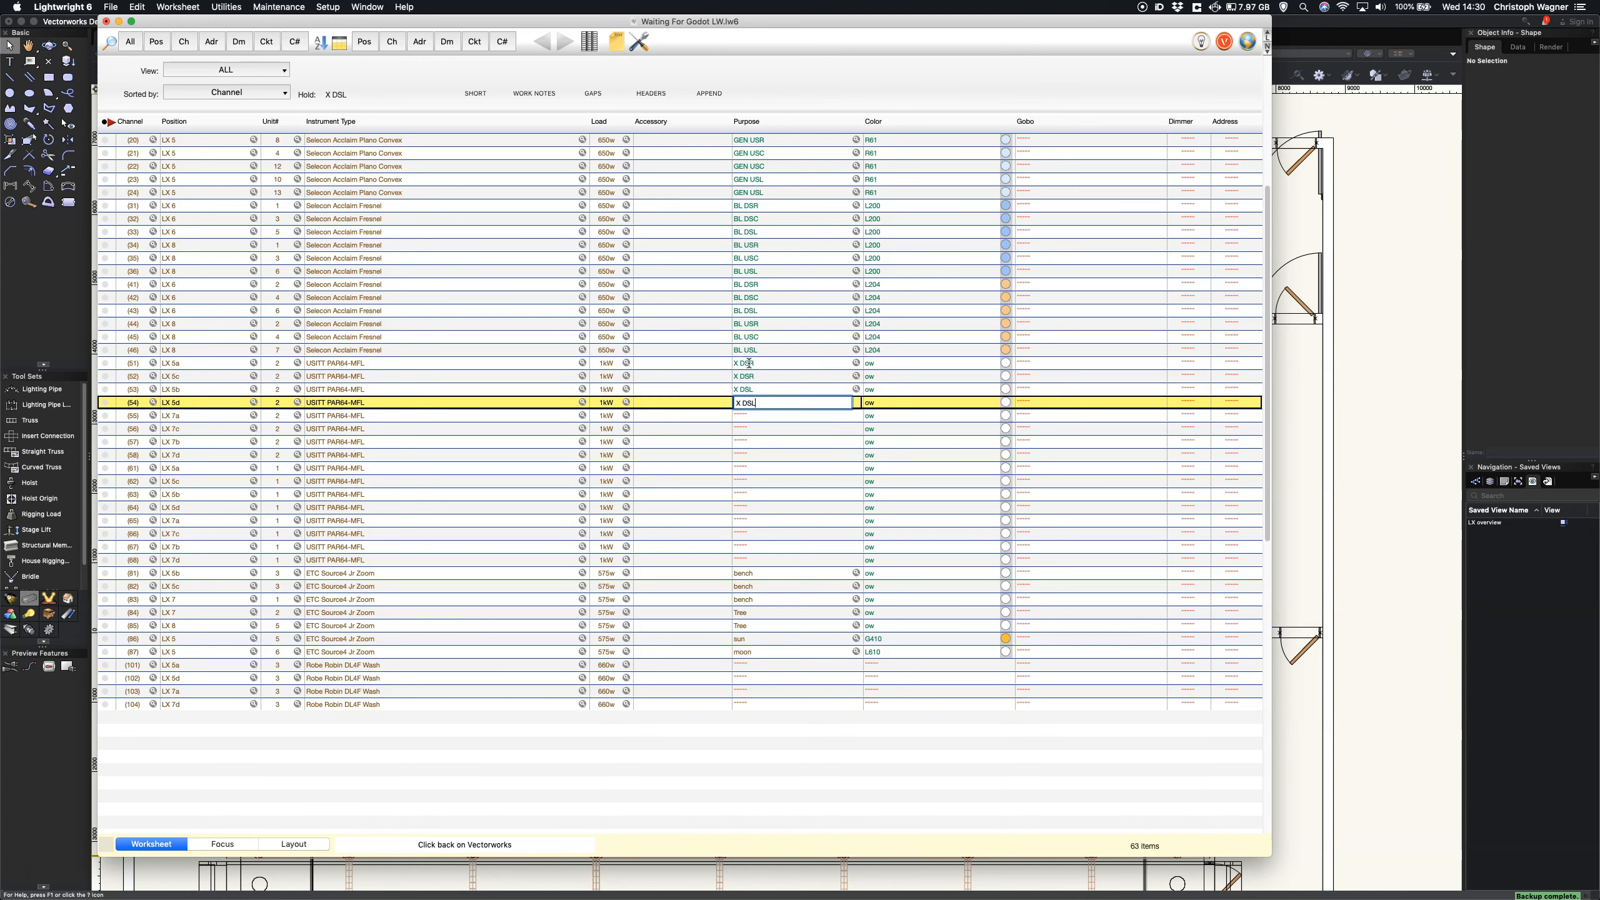
text(X DSL)
key(Return)
- Set the Purpose of channels 55 and 56 to X USR
text(X DUSR)
key(BackSpace)
key(BackSpace)
key(BackSpace)
key(BackSpace)
text(USR)
key(Return)
text(X USR)
key(Return)
- Set the Purpose of channels 57 and 58 to X USL
text(X USL)
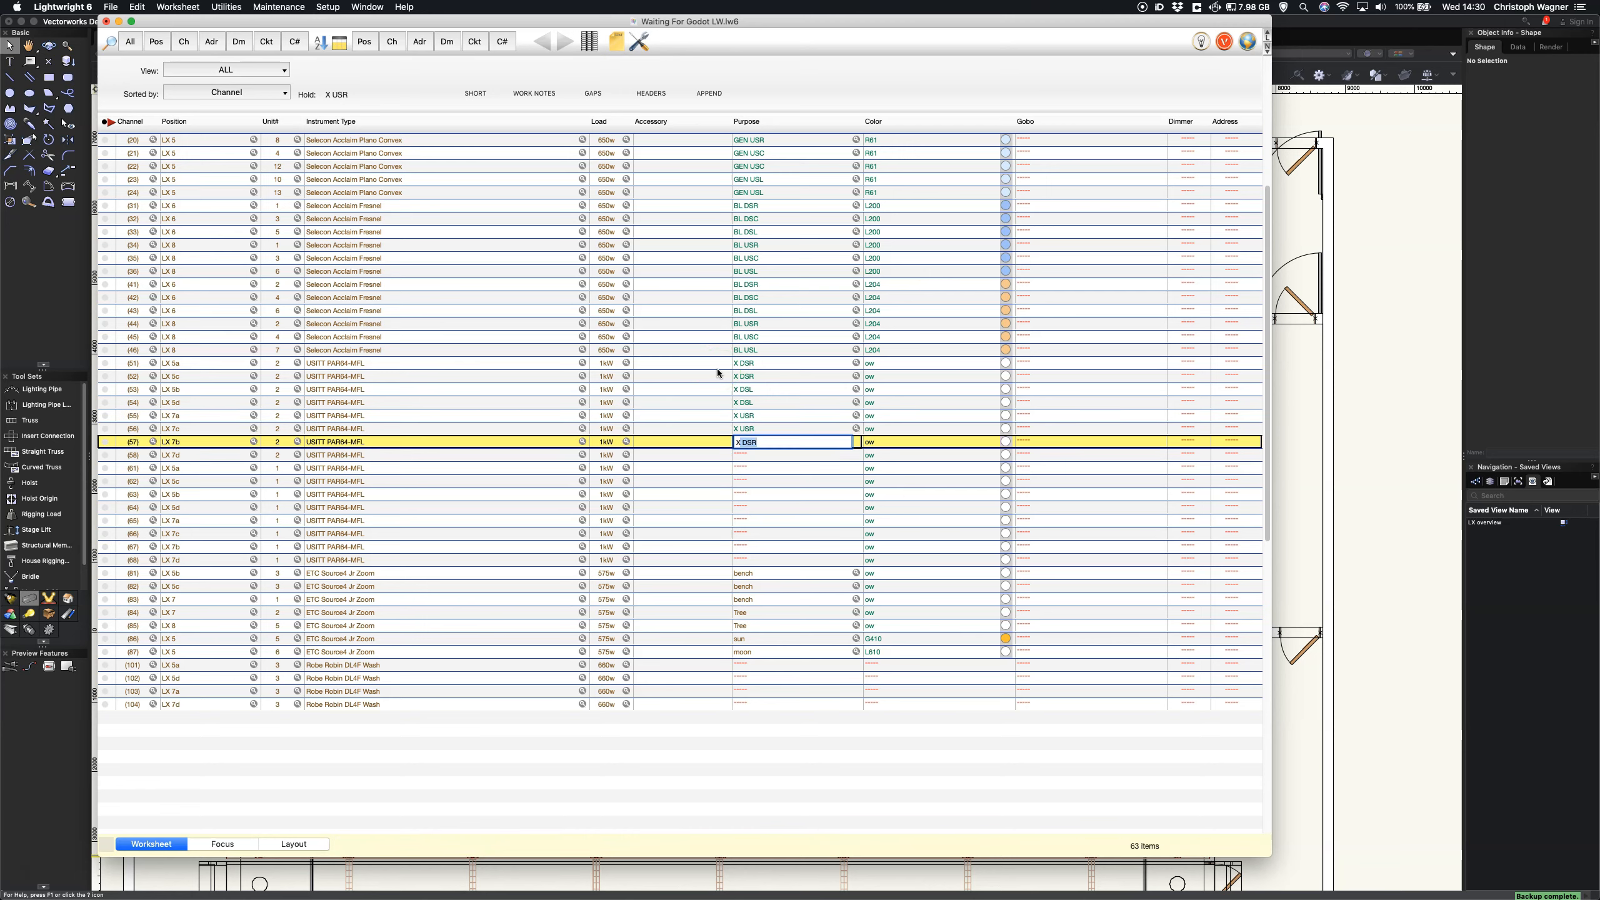
key(Return)
text(X USL)
key(Return)
- Copy the Purpose entries of channels 51 to 58 into the Purpose cells of channels 61 to 68
click(252, 361)
click(745, 365)
shift+click(750, 454)
key(super+c)
click(754, 468)
shift+click(757, 559)
key(super+v)
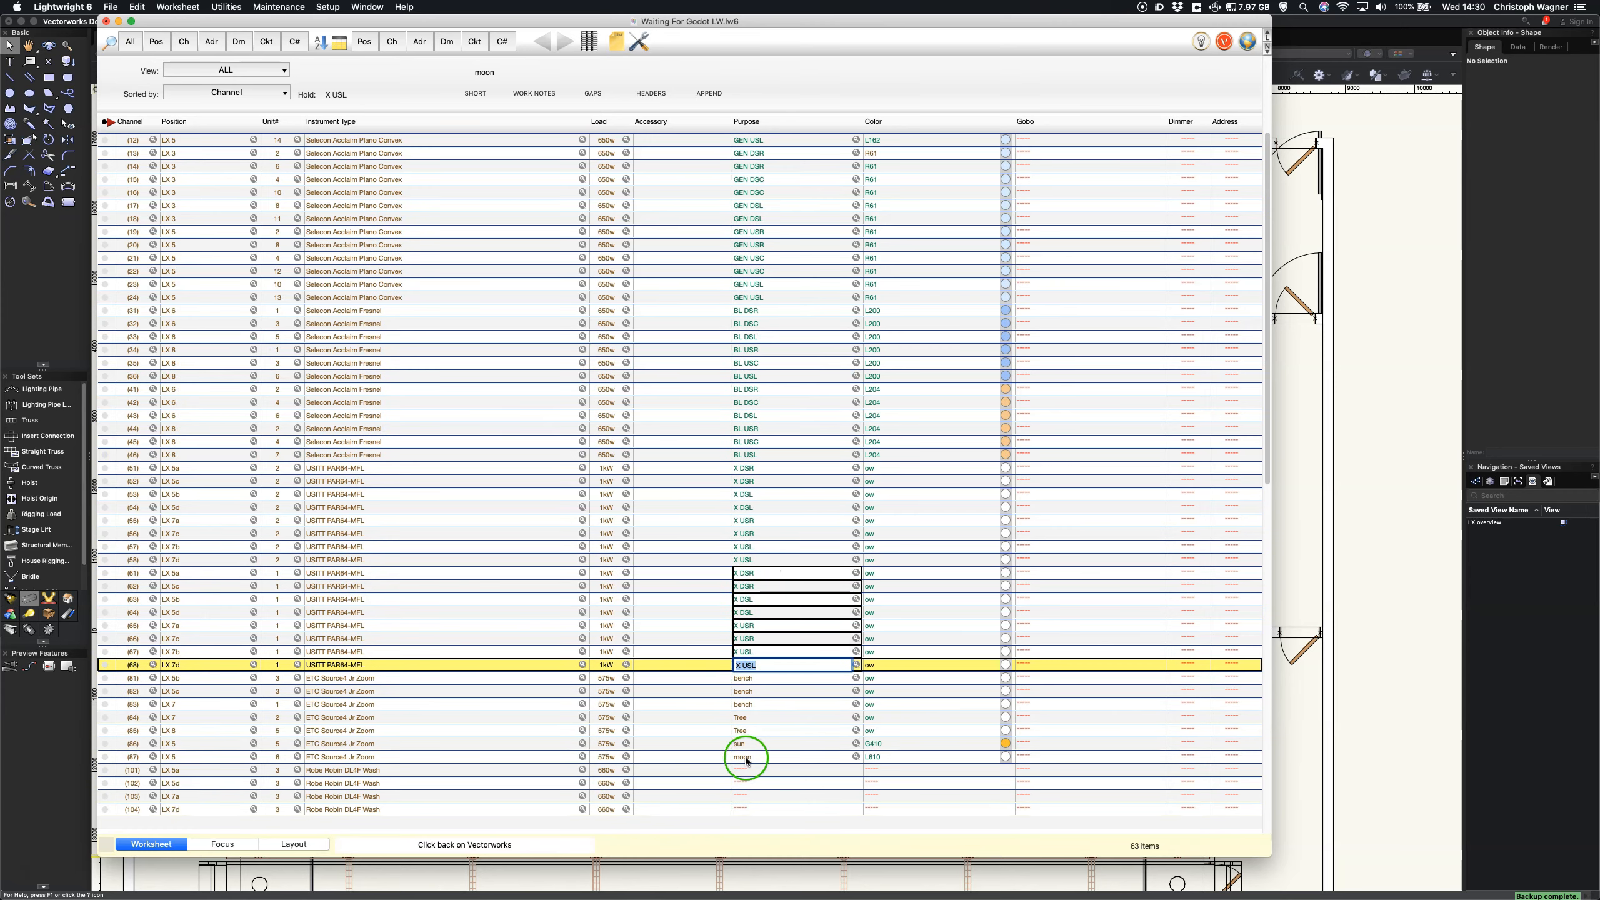
click(763, 68)
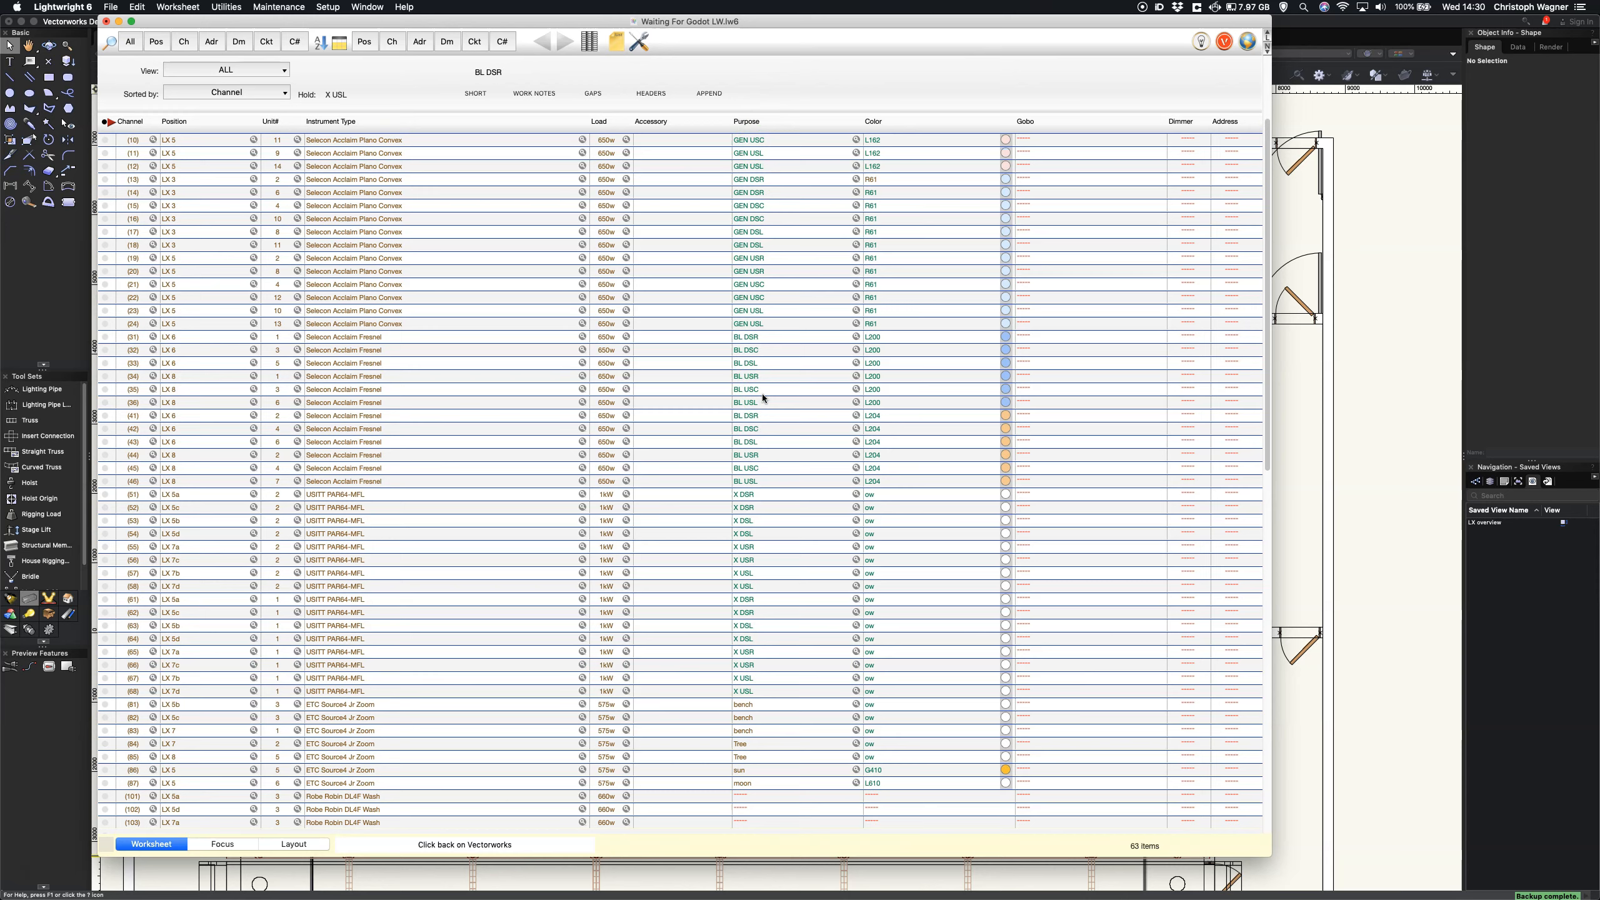
- Switch to Vectorworks, select the channel 56 PAR64 on LX 7c to check its purpose, and return to Lightwright
key(super+Tab)
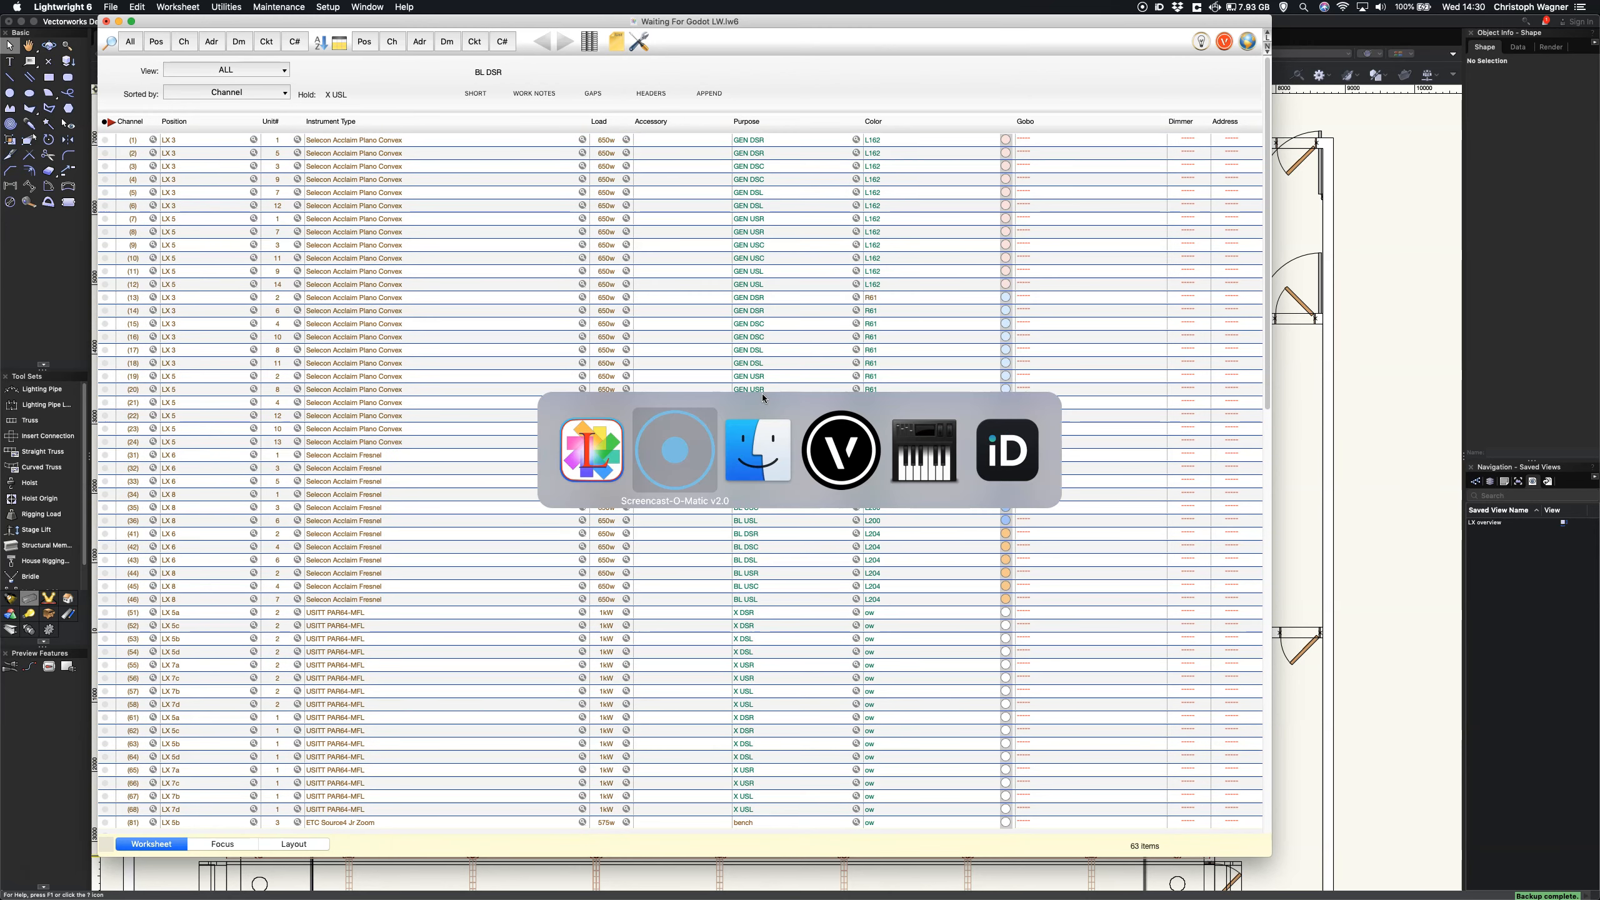
key(super+Tab)
key(super+Tab)
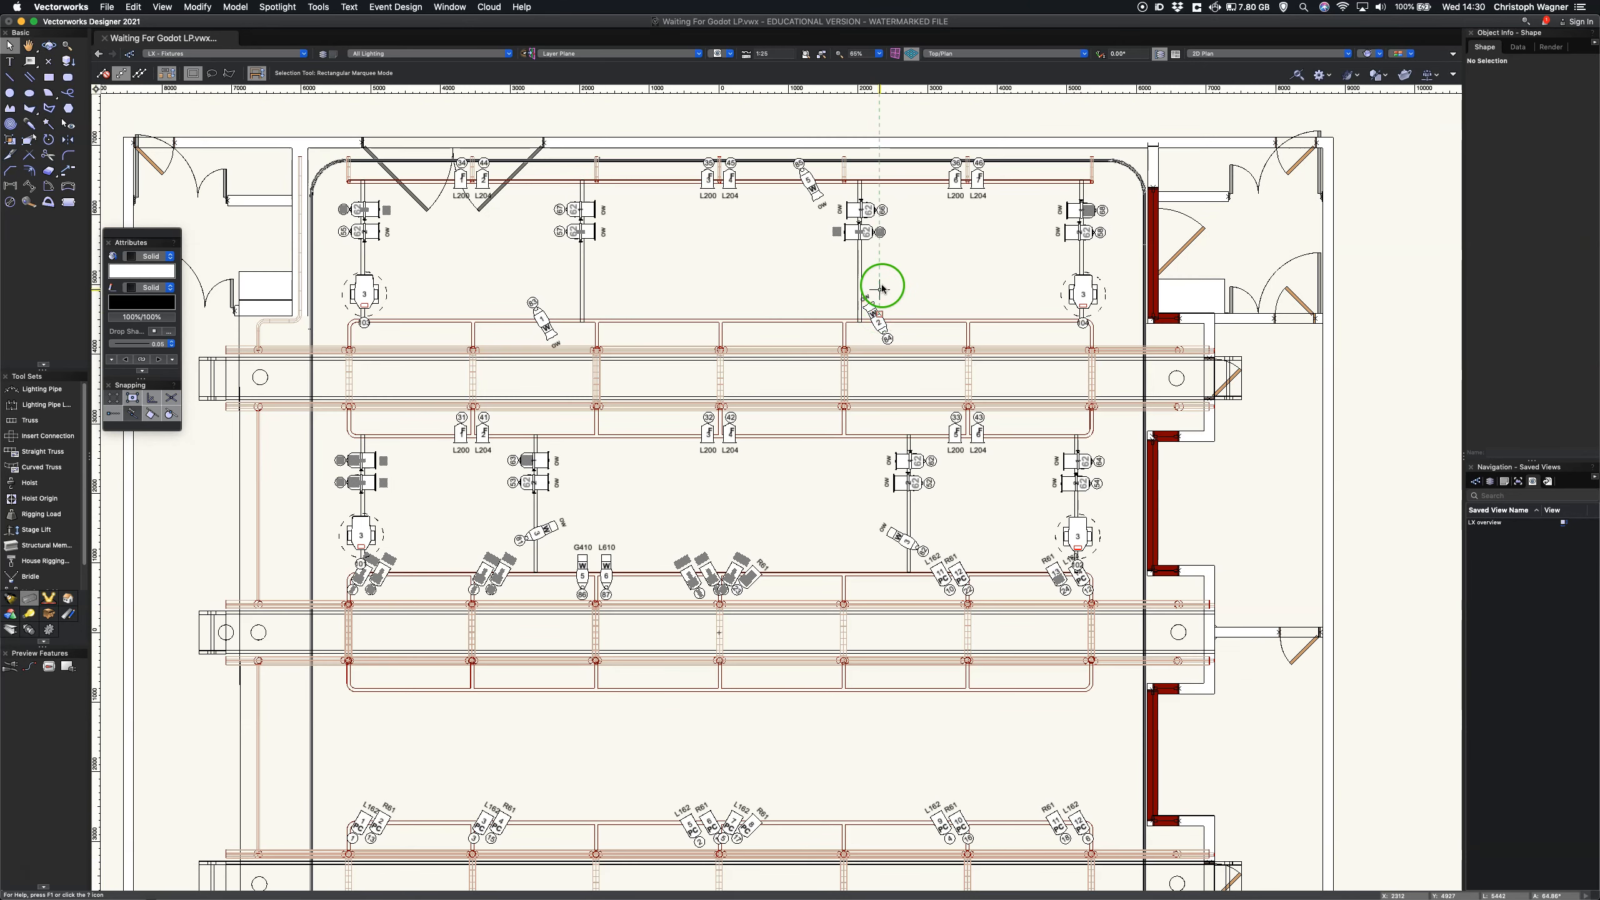
click(865, 232)
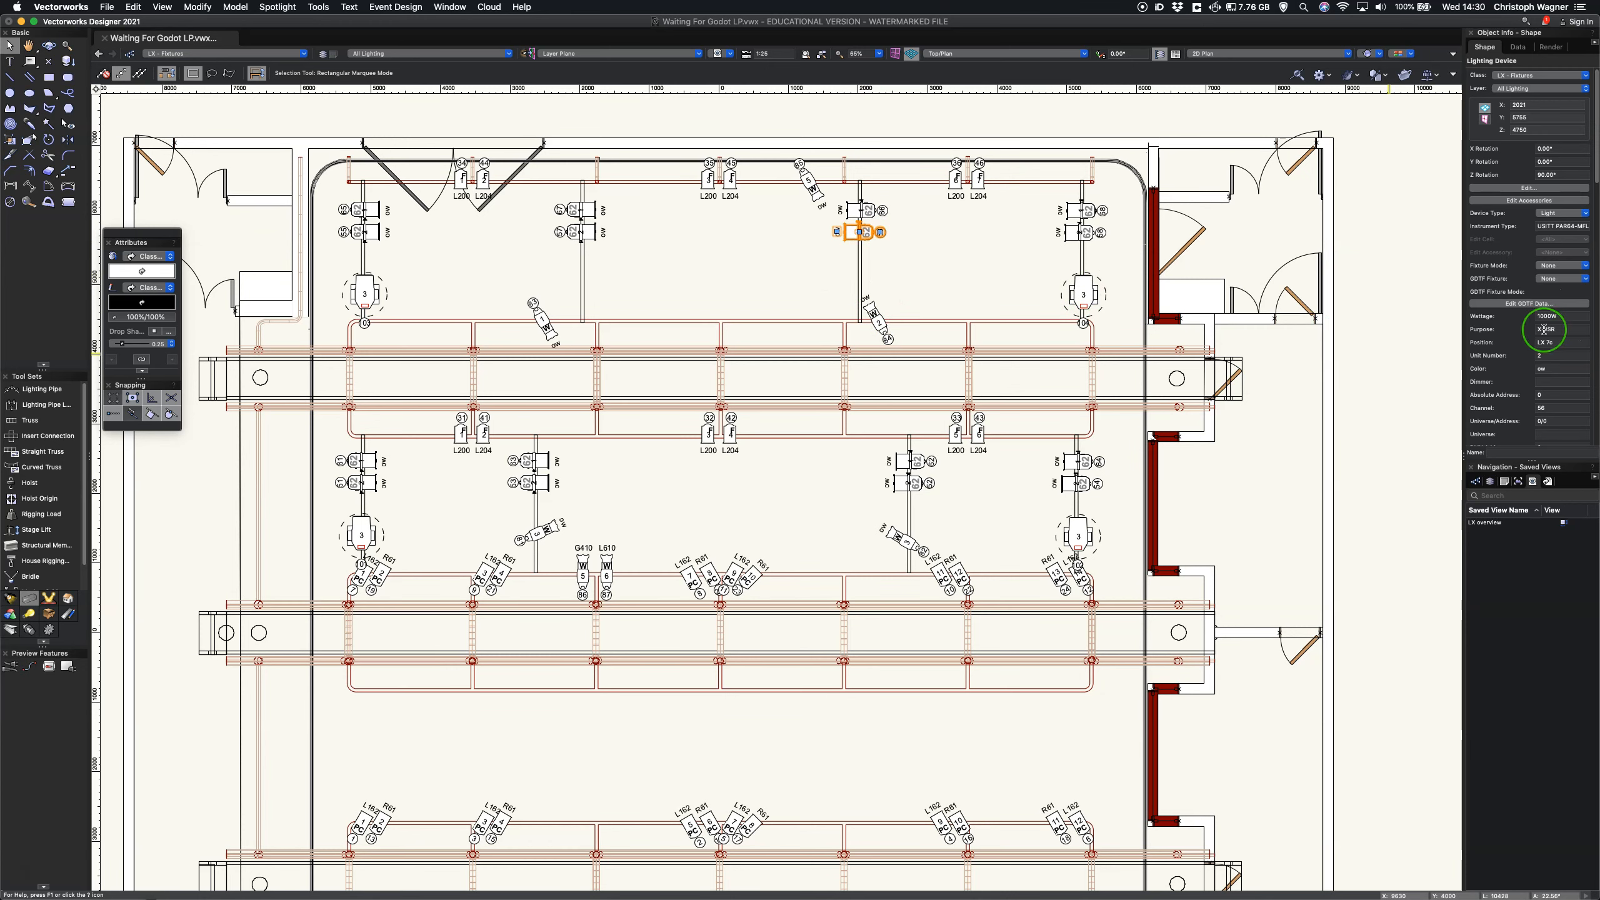
key(super+Tab)
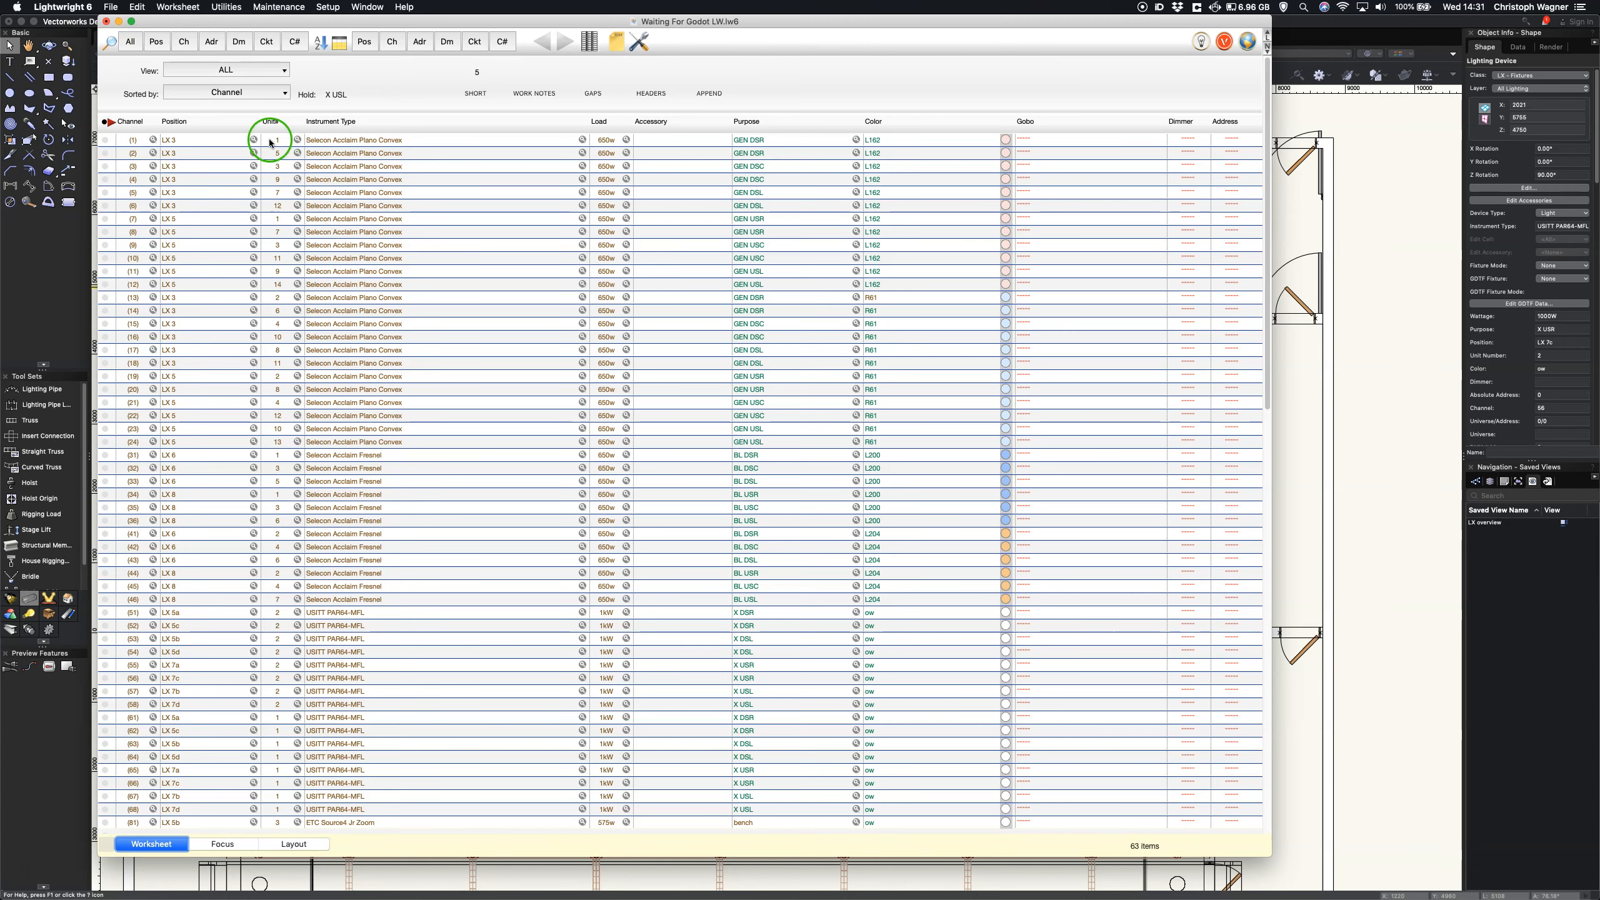
- Filter the worksheet by Purpose to fixtures containing BL, and return the view to ALL fixtures
drag(194, 75, 208, 118)
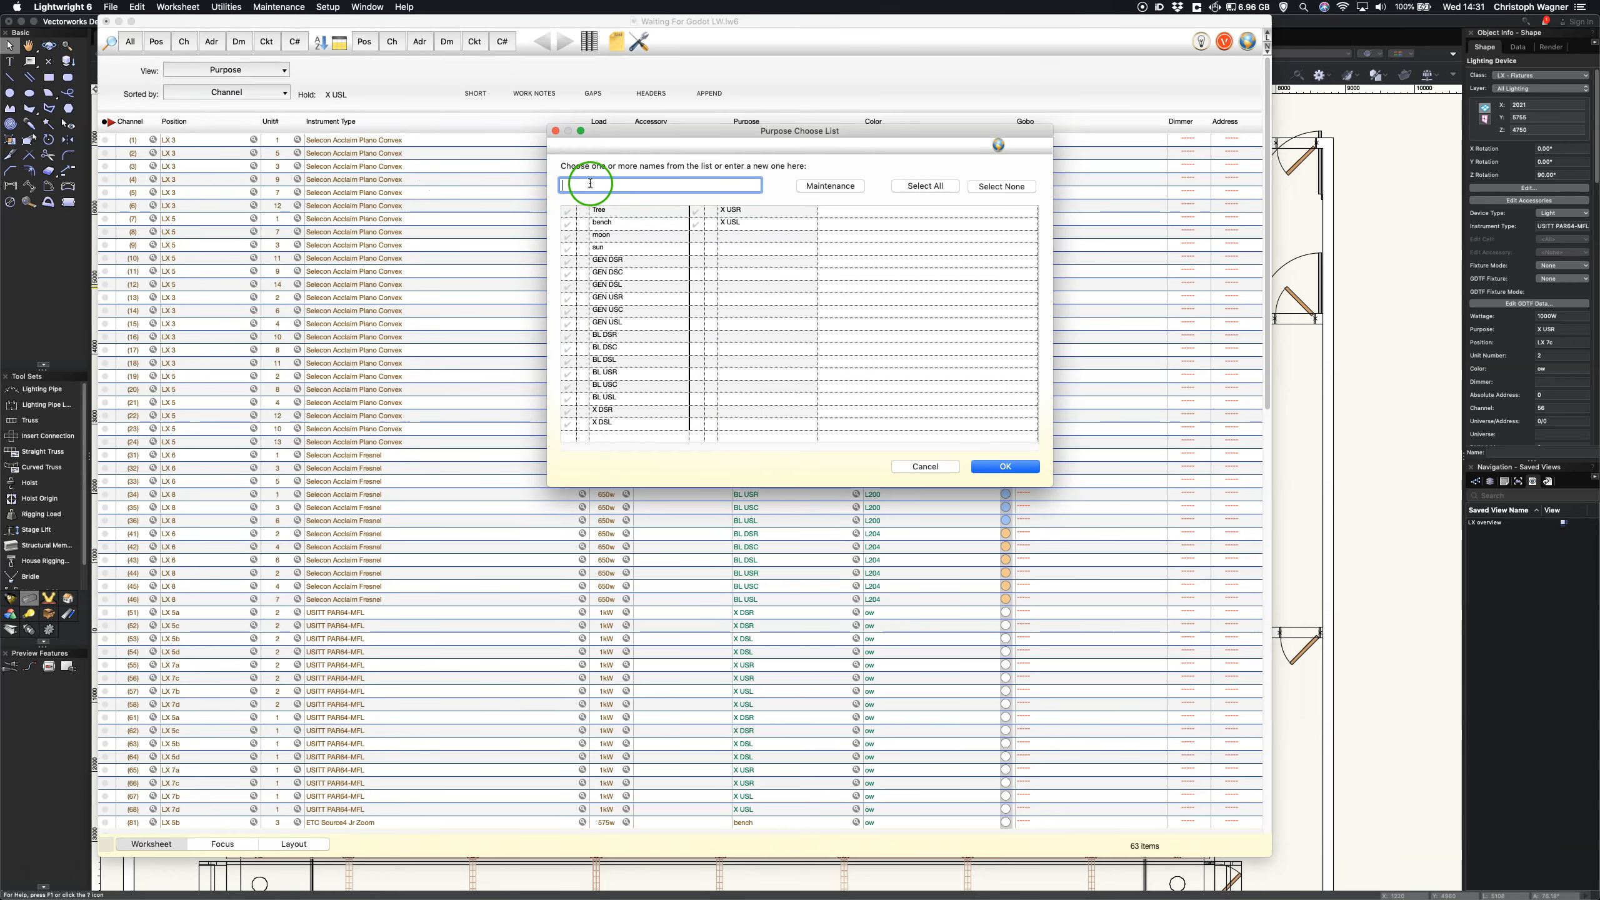
click(572, 338)
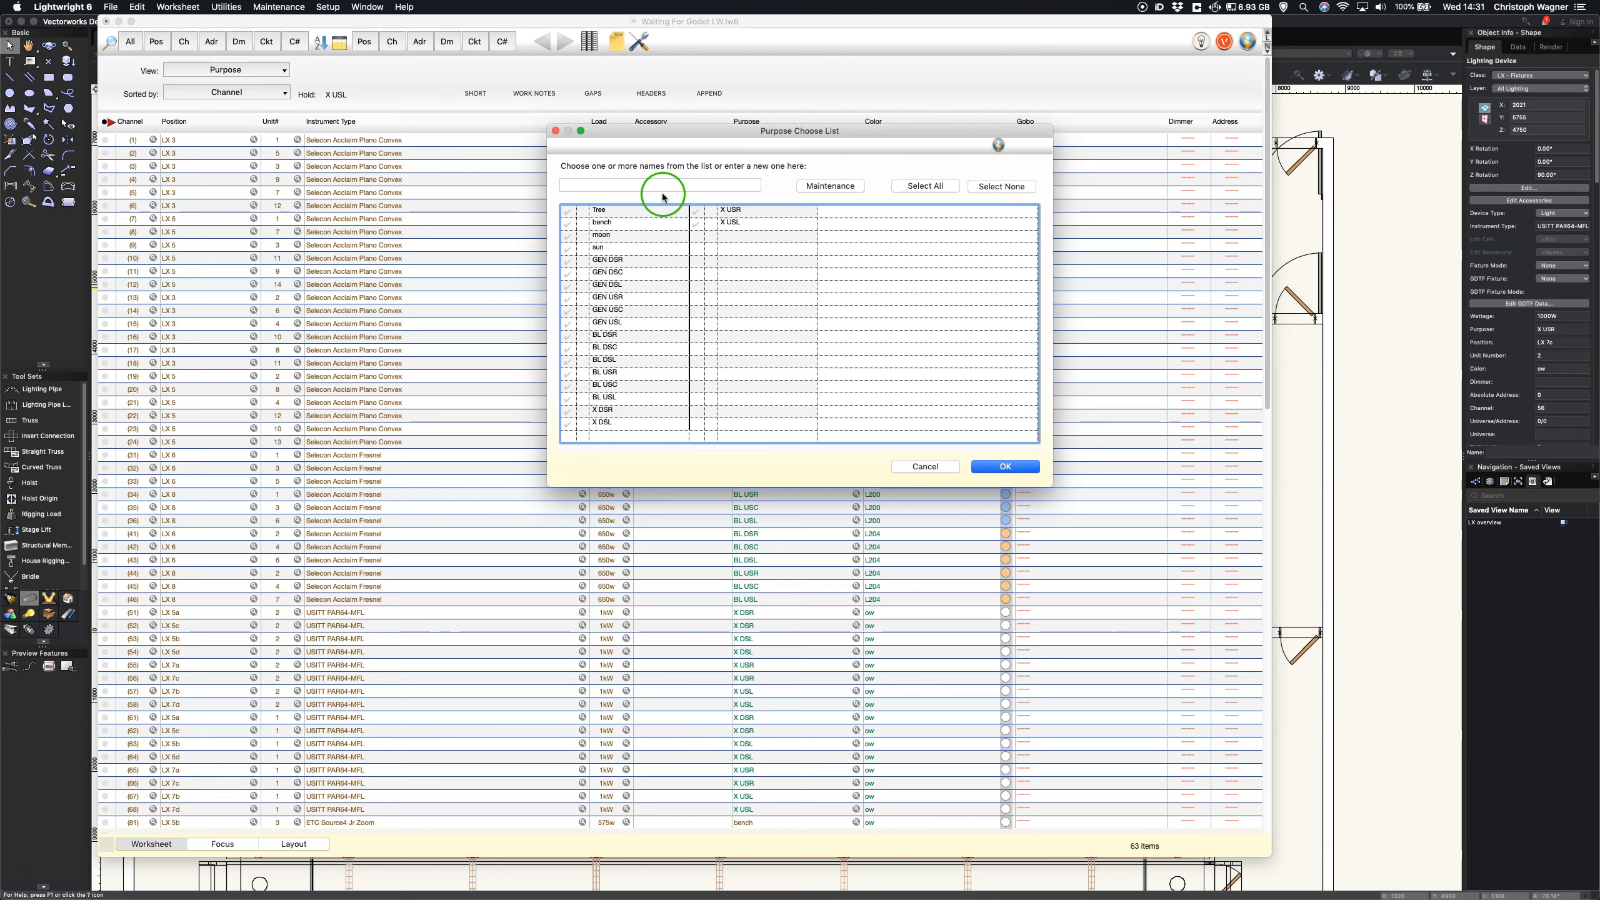
click(641, 182)
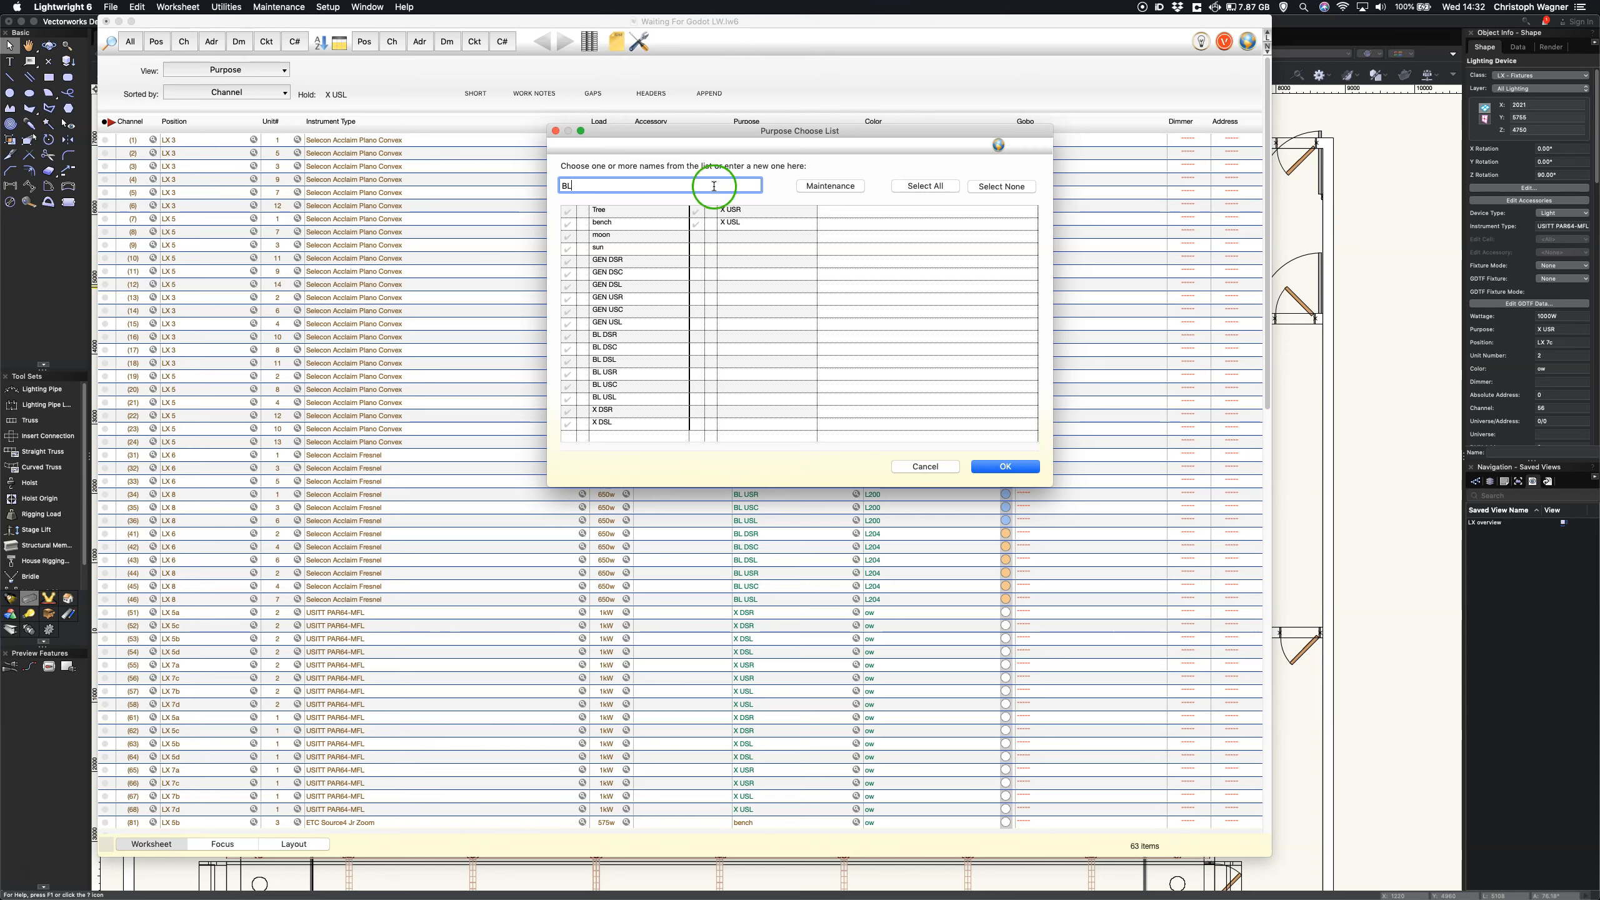
click(1021, 468)
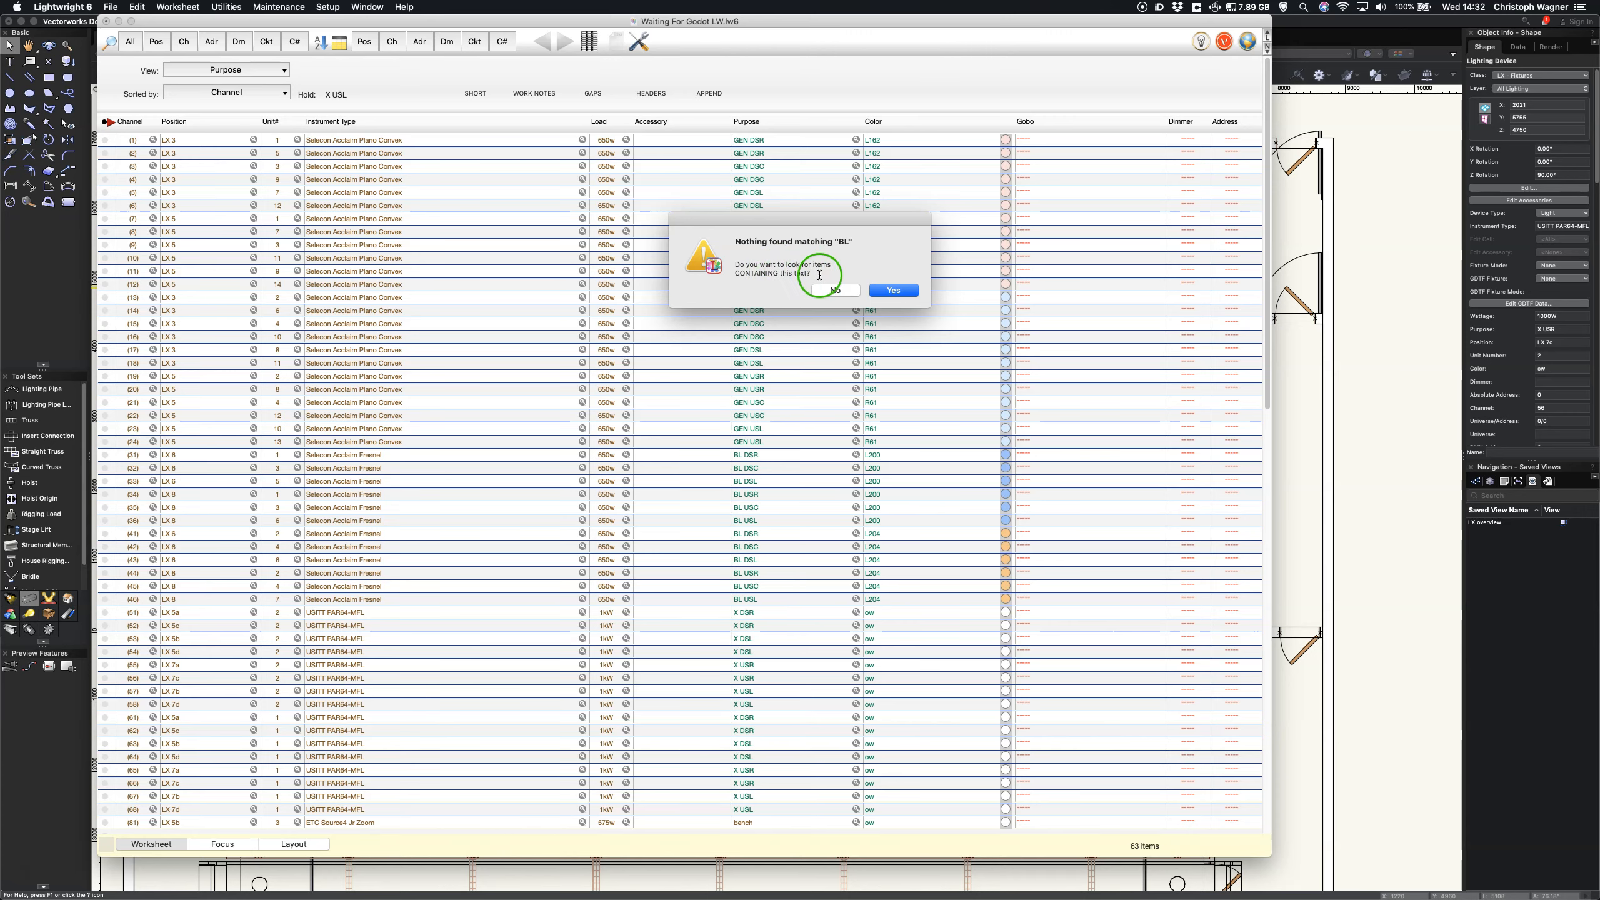
click(892, 290)
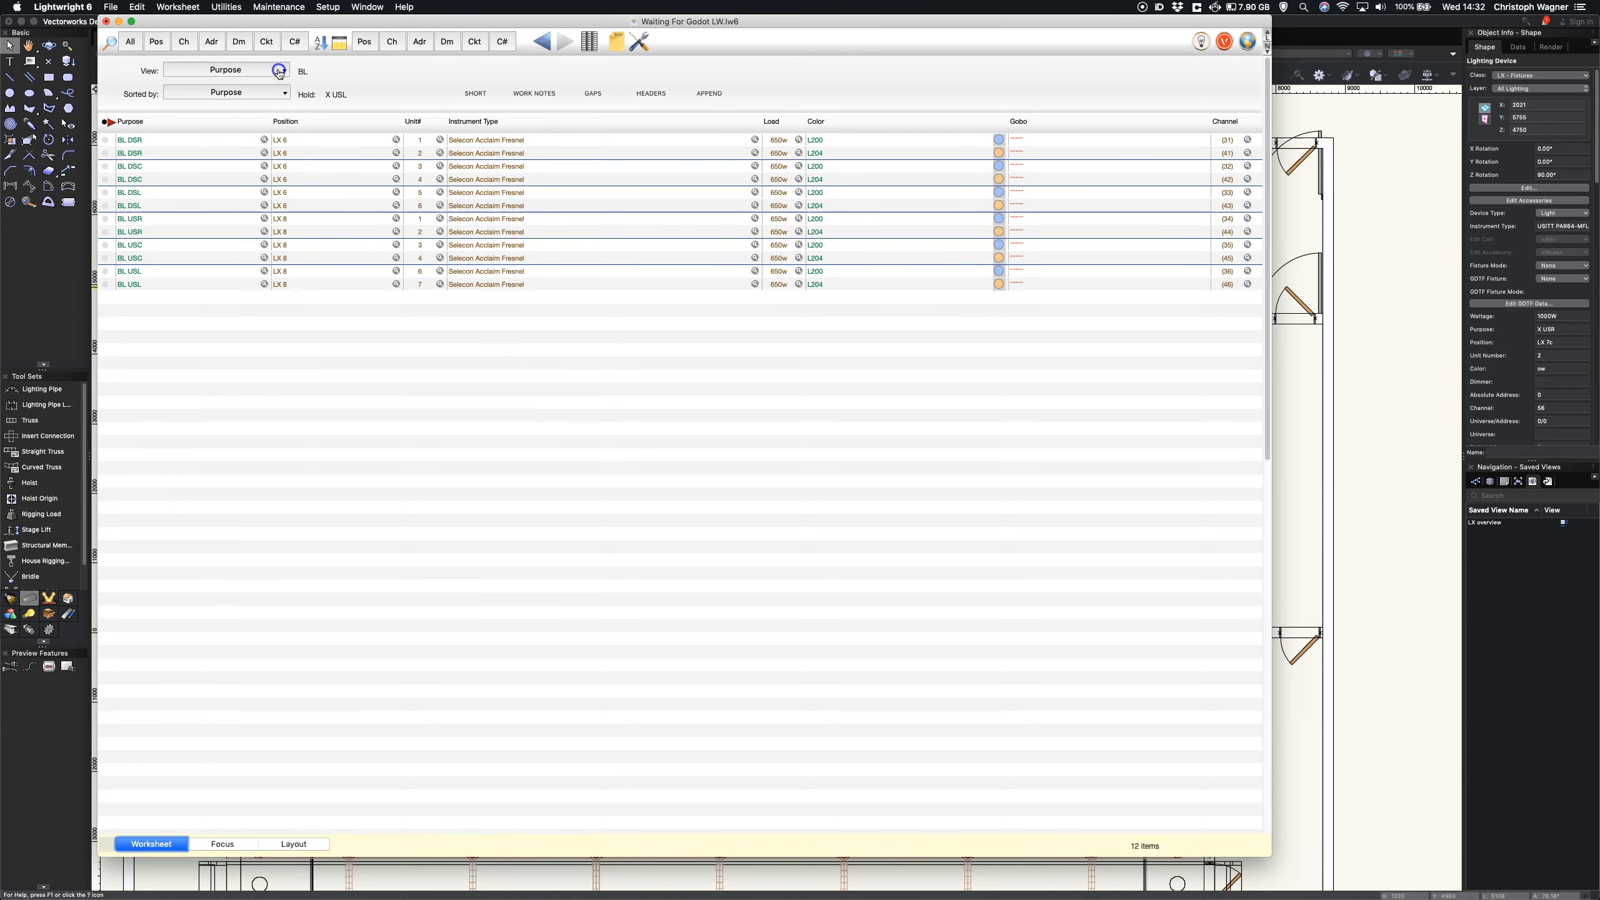
click(279, 73)
click(255, 89)
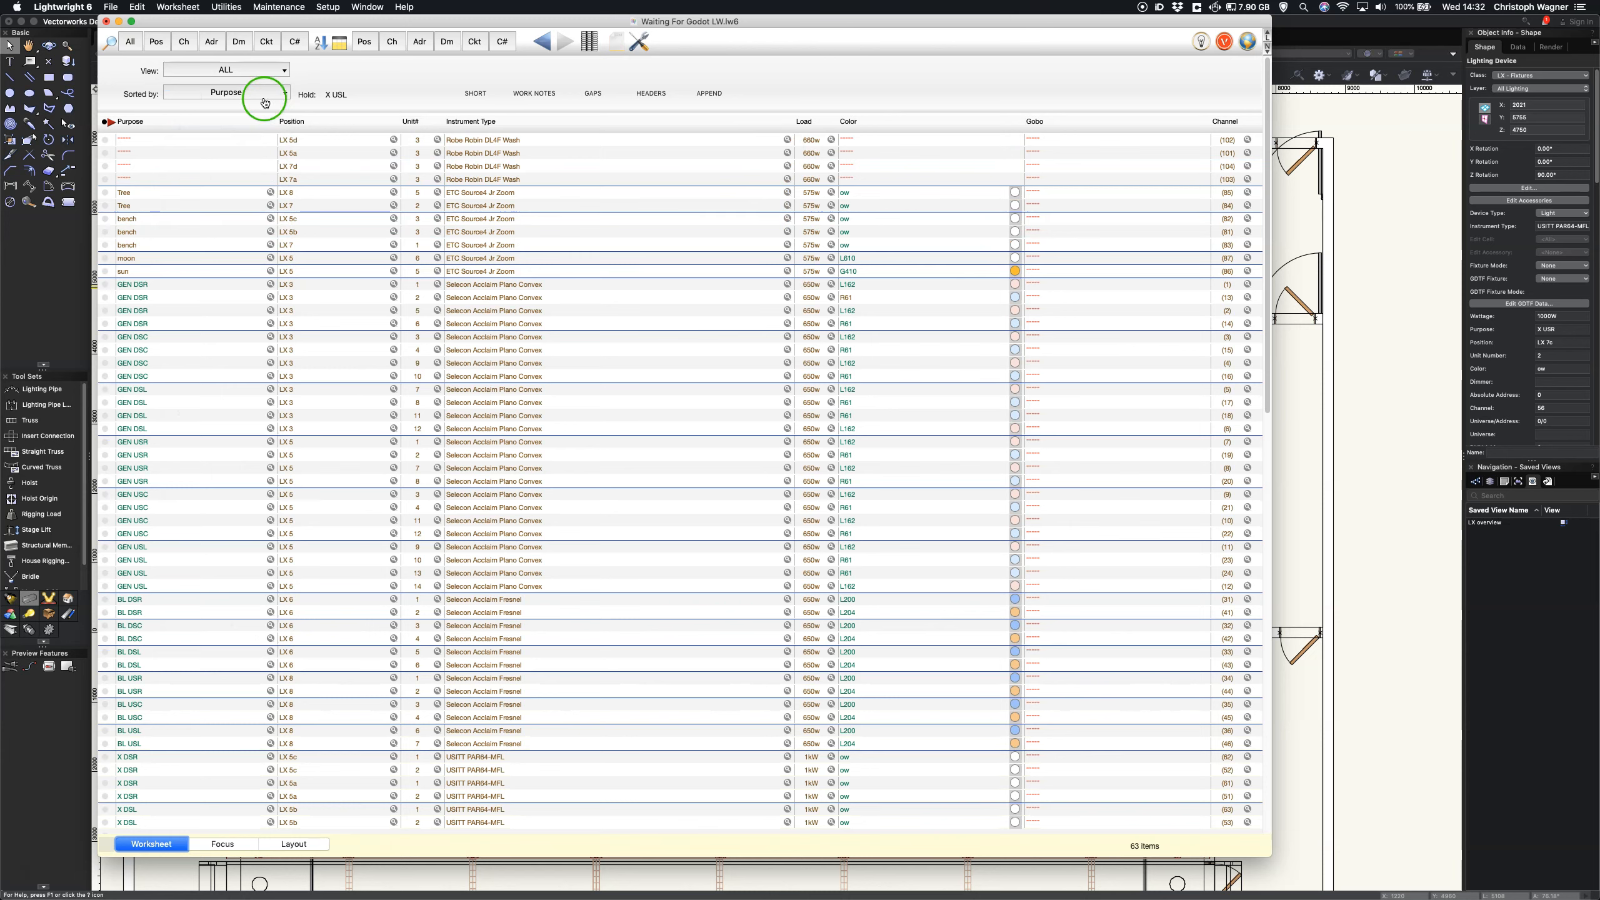